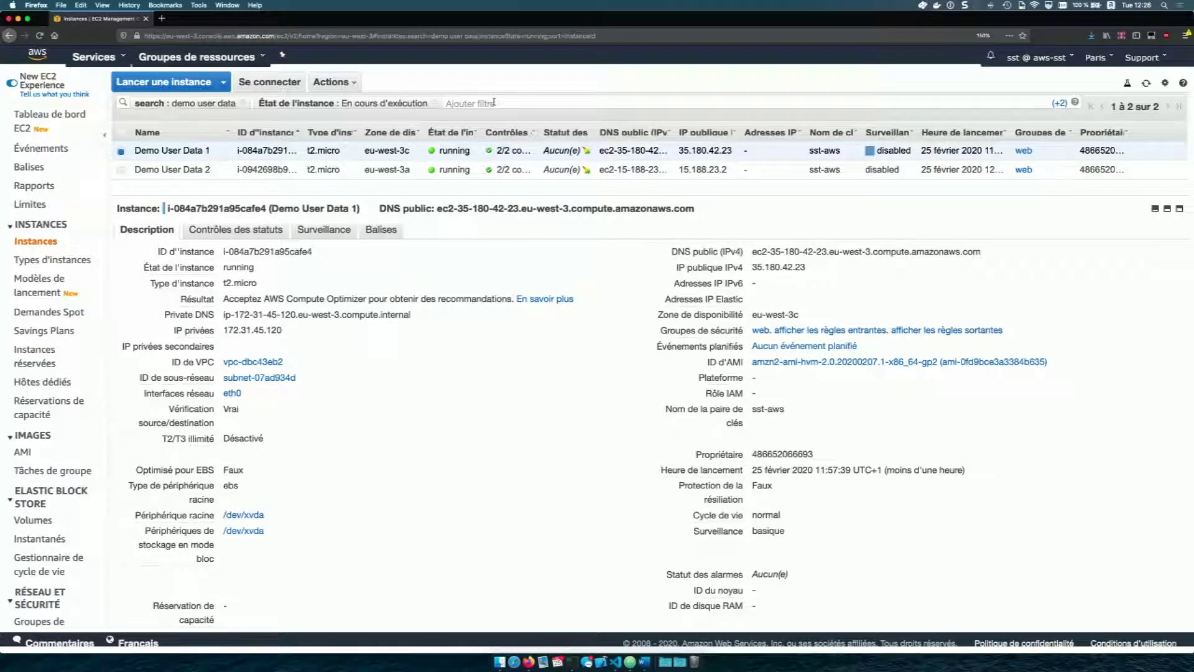
Open the public DNS address of Demo User Data 1 in a new browser tab and check its instance ID and zone
triple_click(967, 251)
key("super+c")
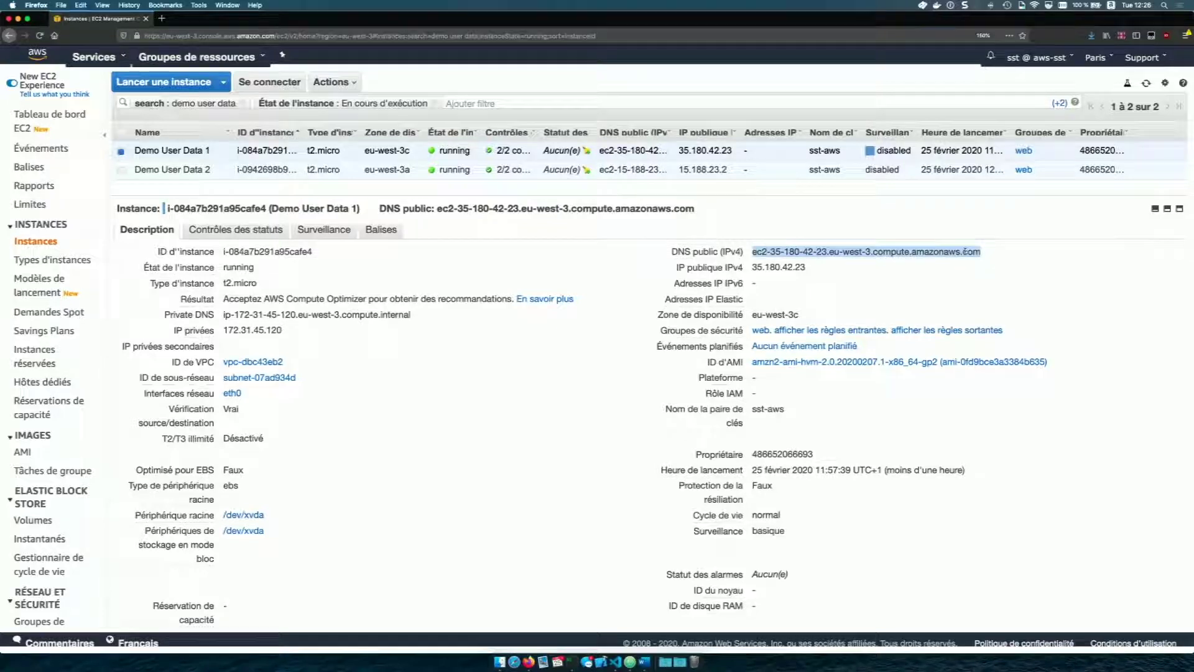
key("super+t")
key("super+v")
key("Return")
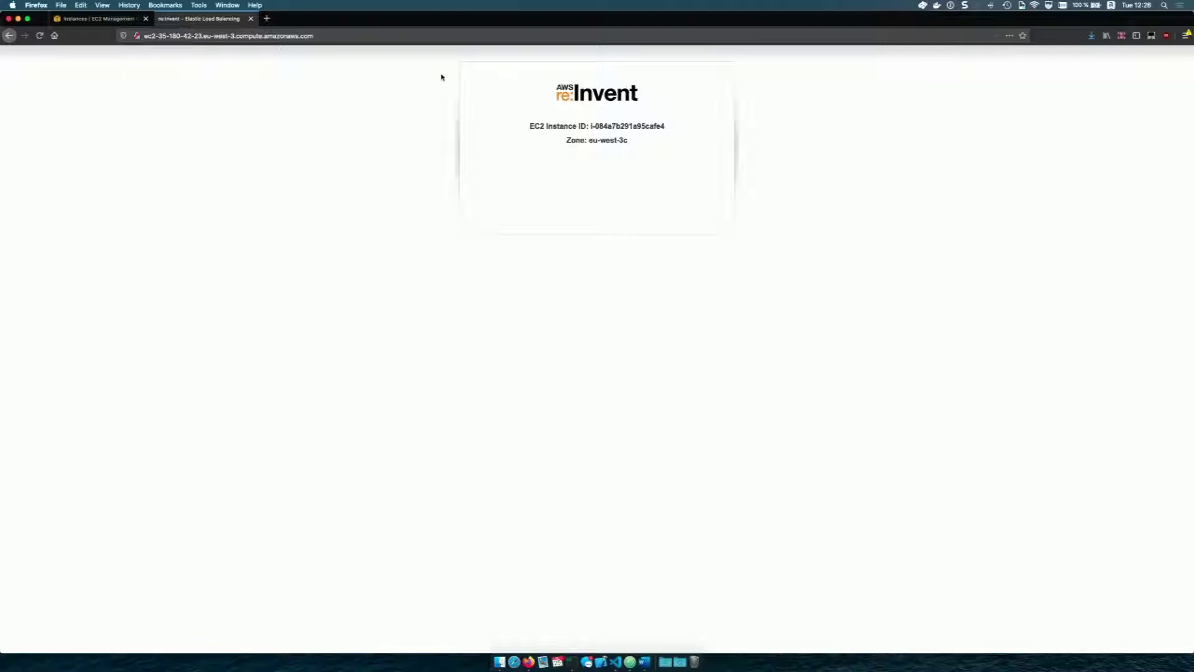
double_click(630, 127)
left_click(622, 141)
double_click(622, 141)
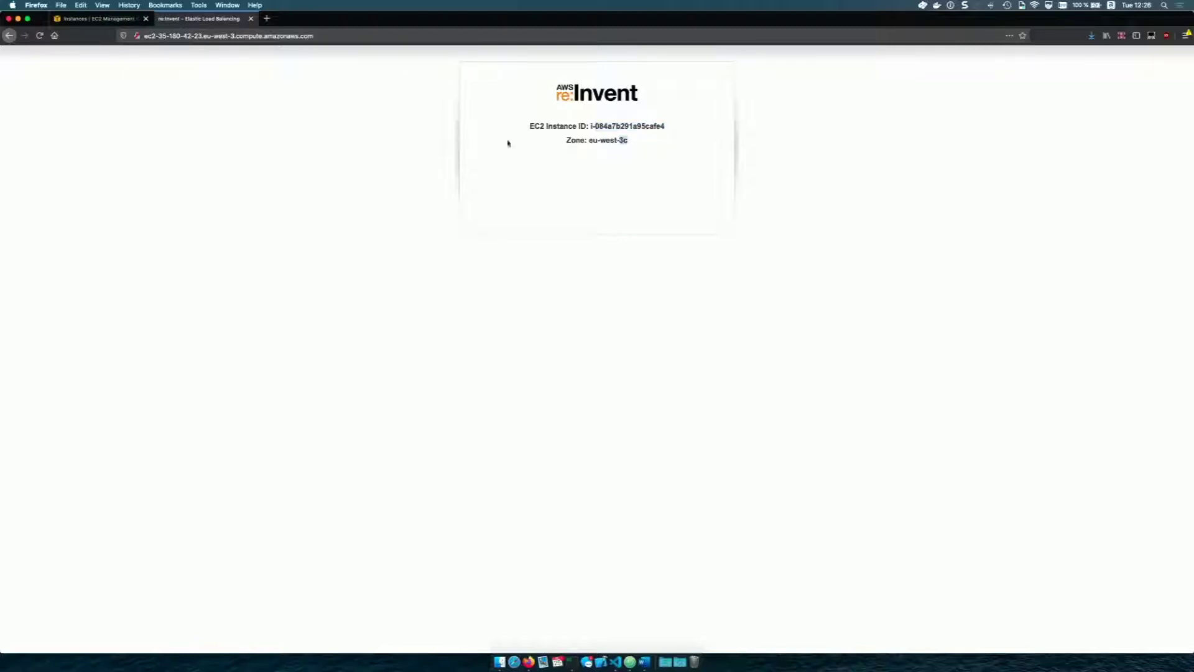
Open the public DNS address of the Demo User Data 2 instance in another new browser tab
left_click(107, 18)
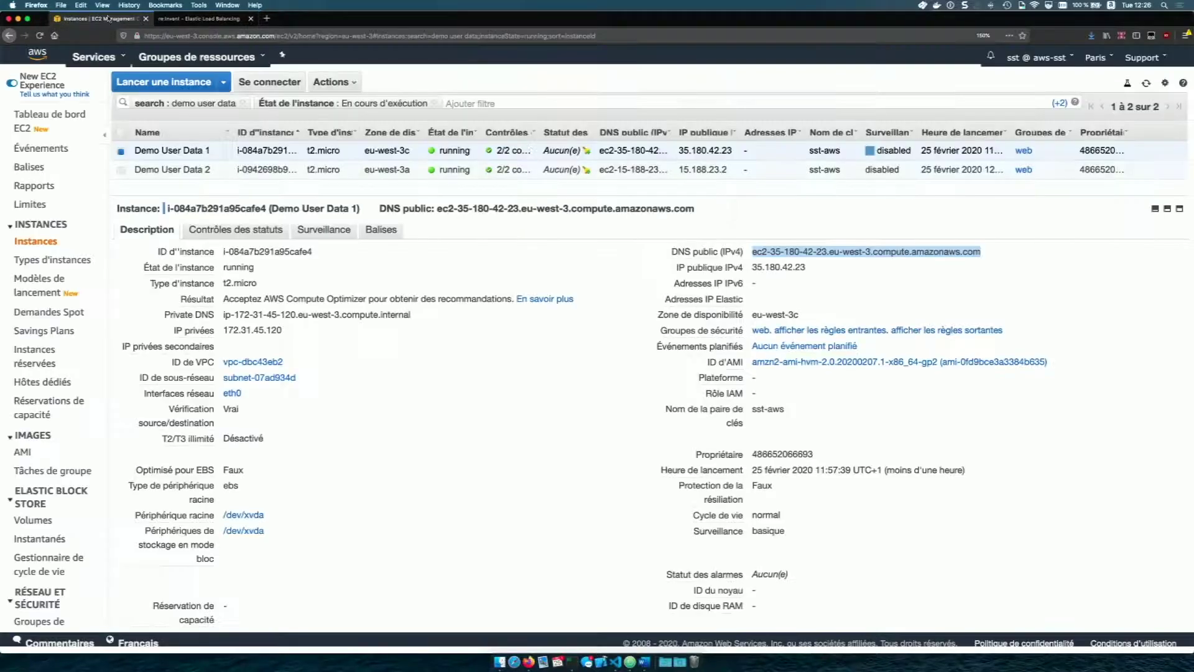
left_click(379, 169)
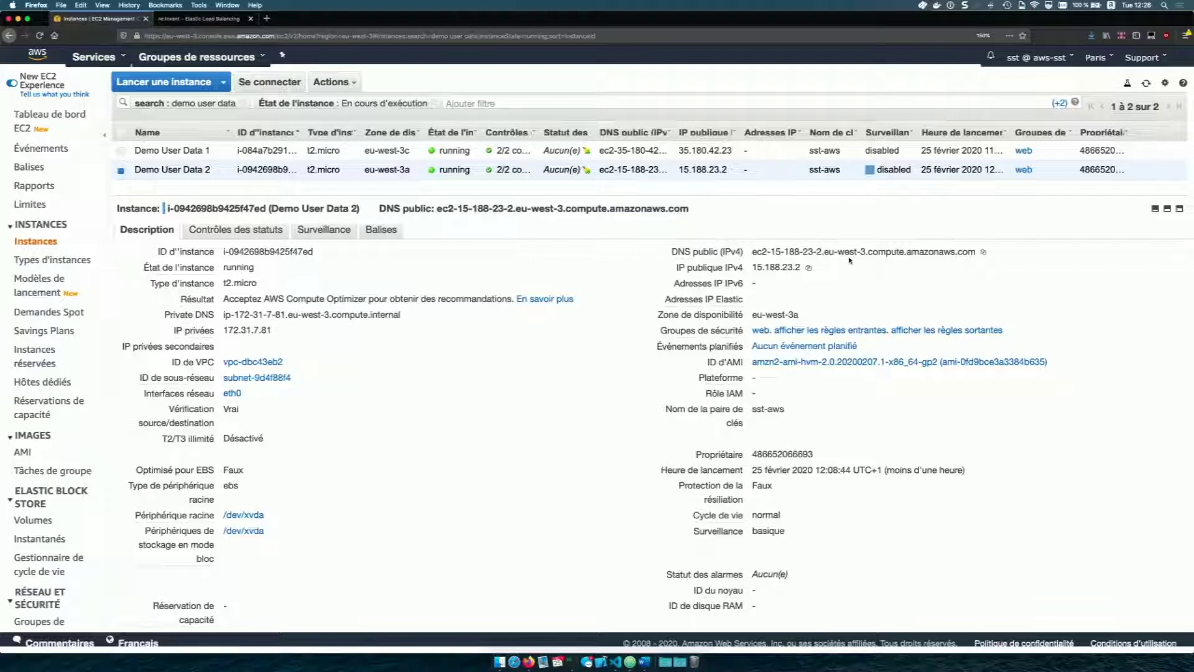
left_click_drag(752, 255, 975, 253)
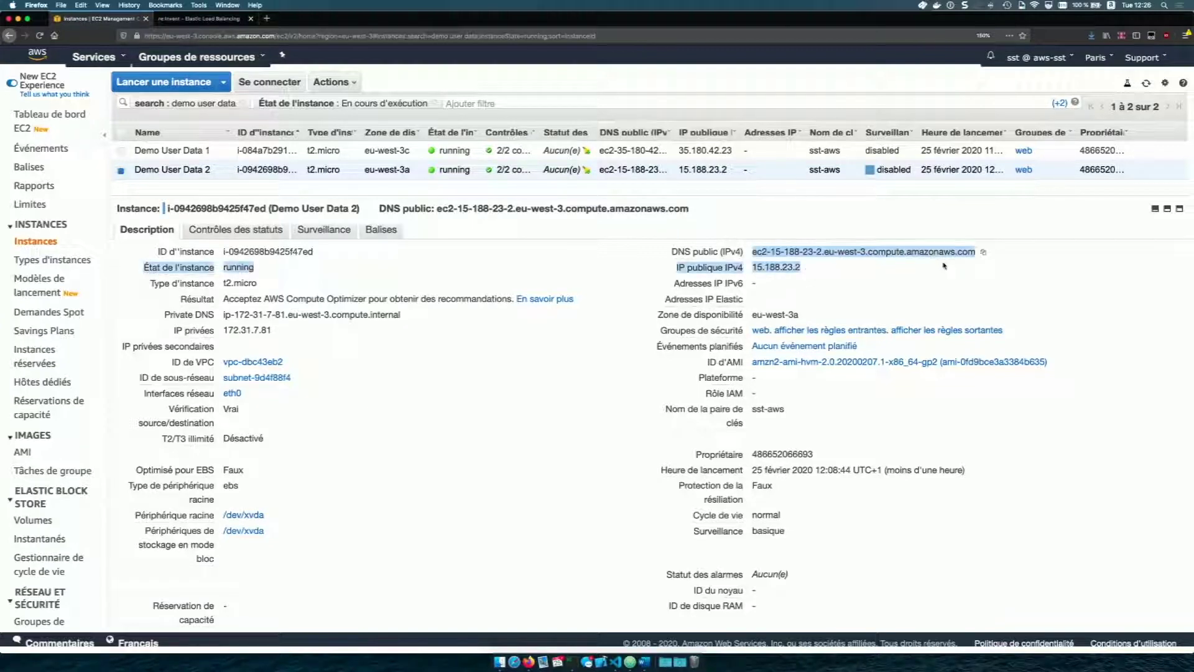
key("super+c")
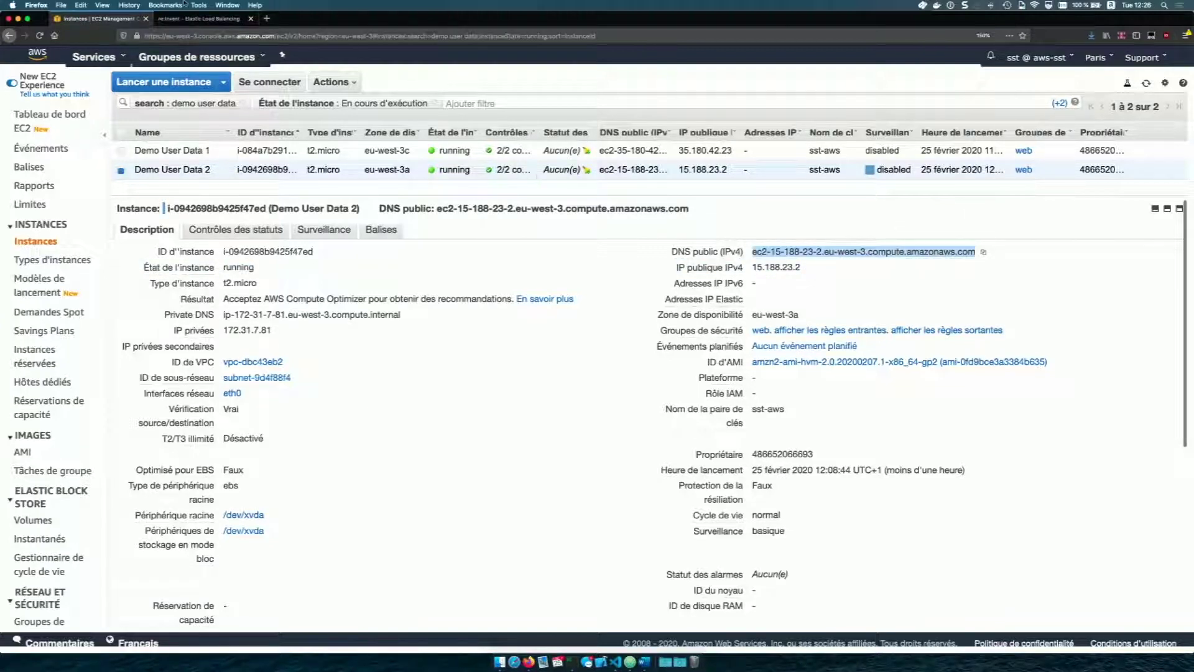
left_click(200, 20)
key("super+t")
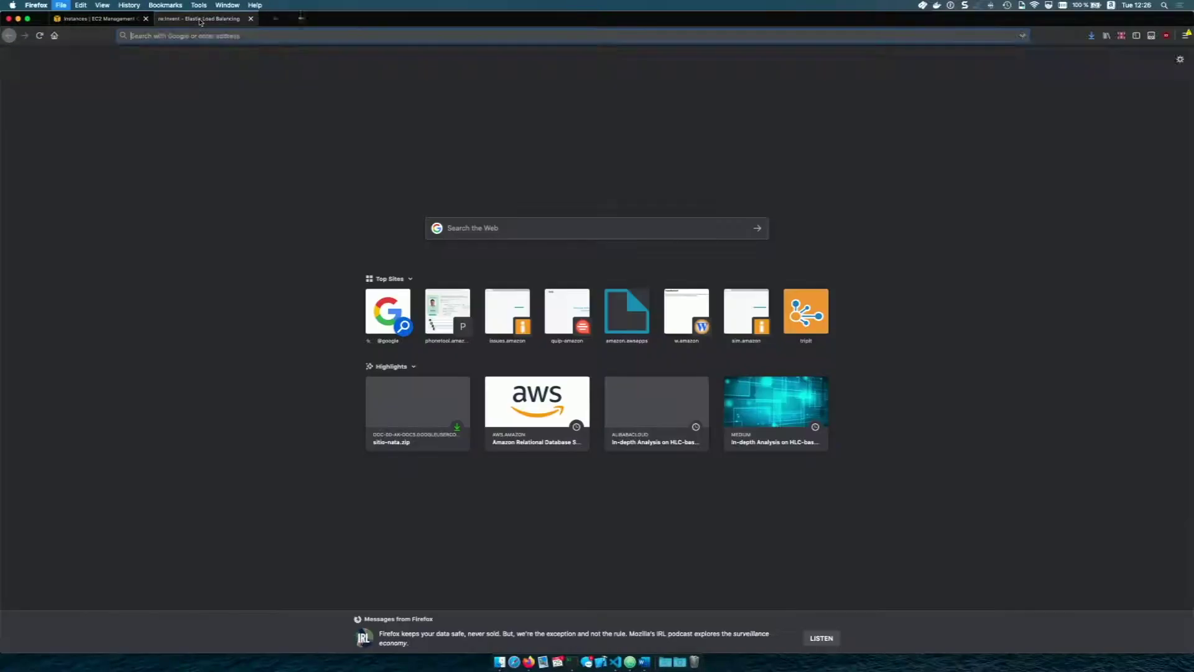
key("super+v")
key("Return")
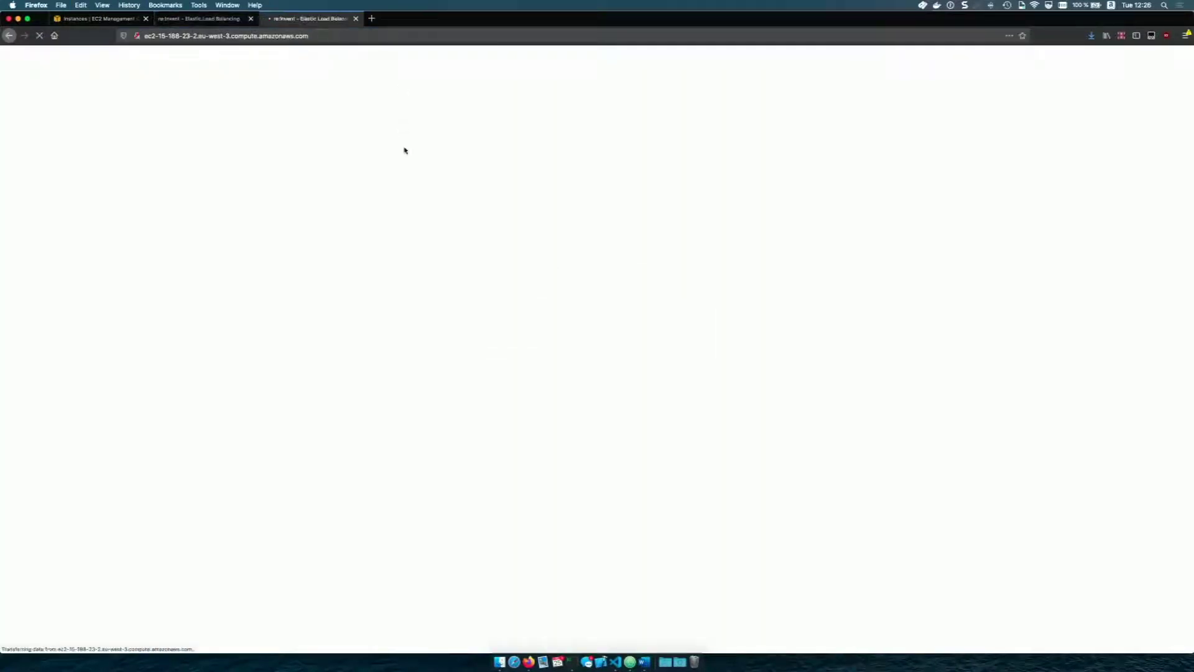
Go to the EC2 load balancers in the console and start creating an application load balancer for HTTP/HTTPS
left_click(86, 22)
scroll(37, 405, "down", 5)
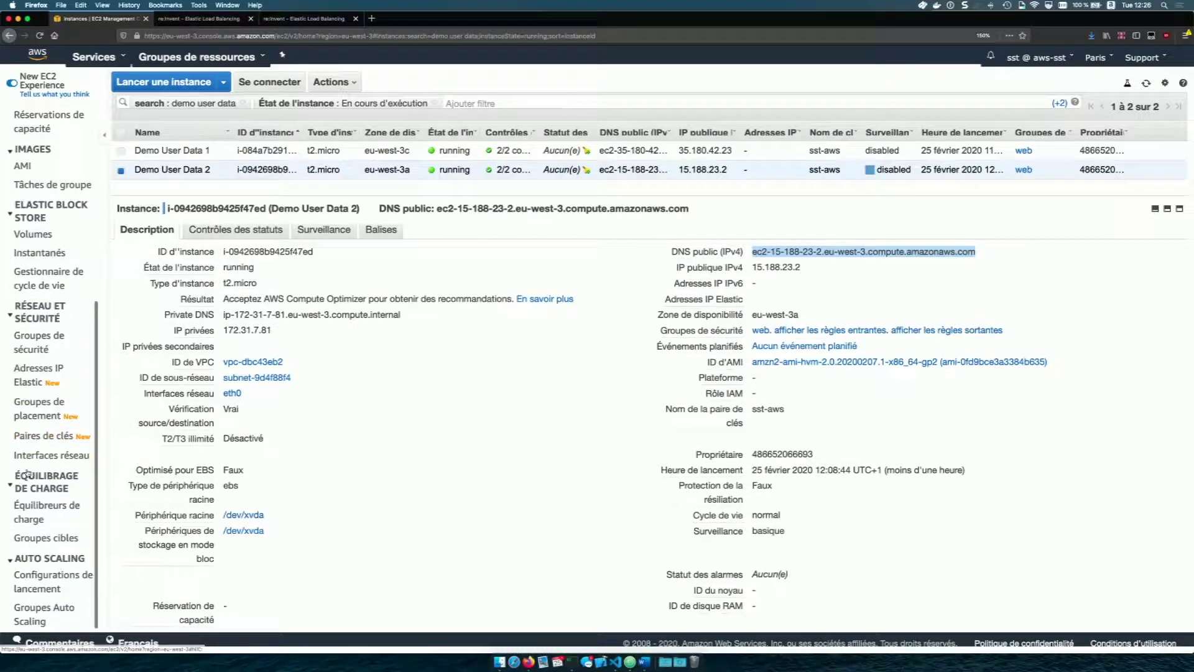
left_click(54, 512)
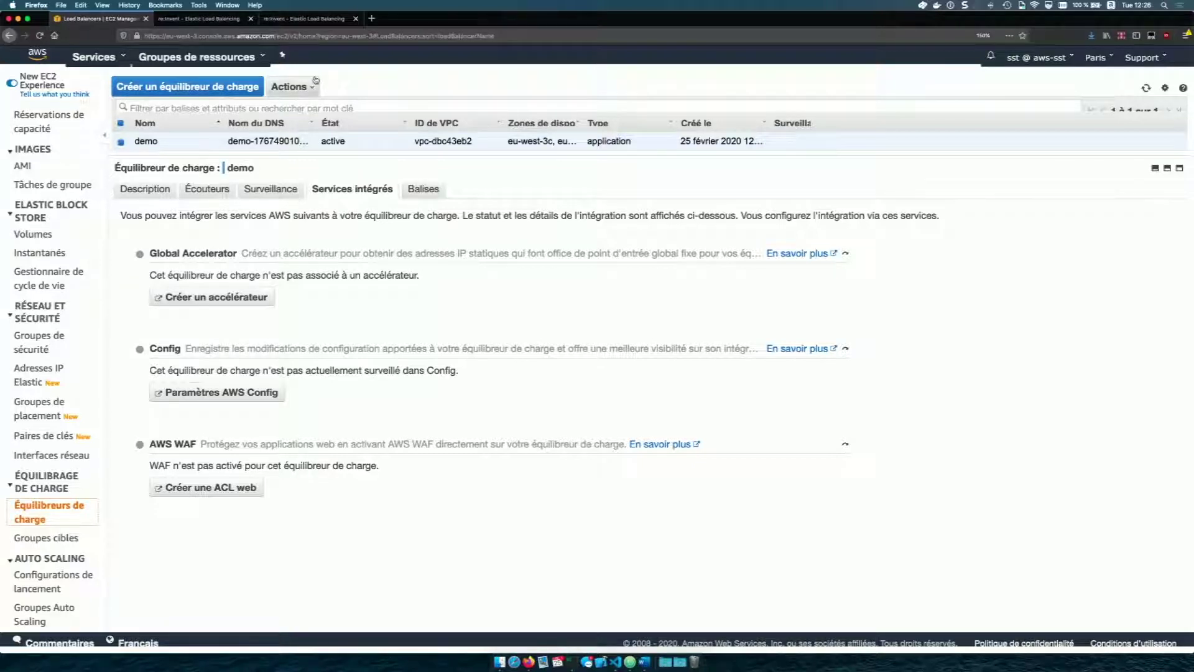
left_click(226, 88)
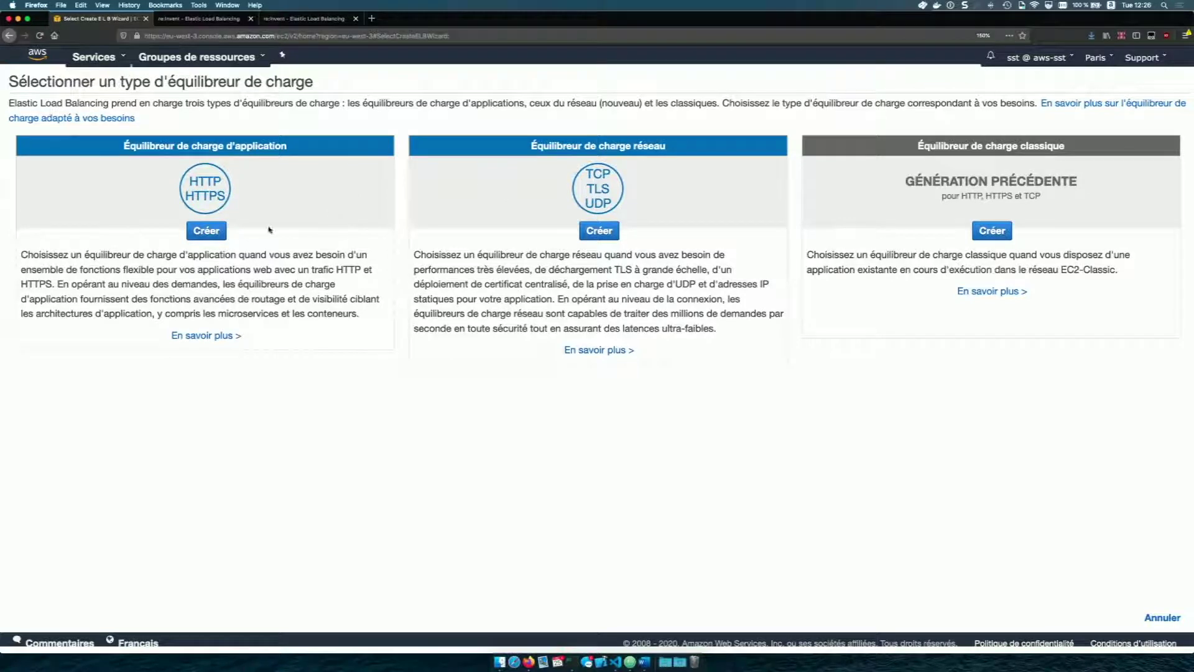
left_click(210, 232)
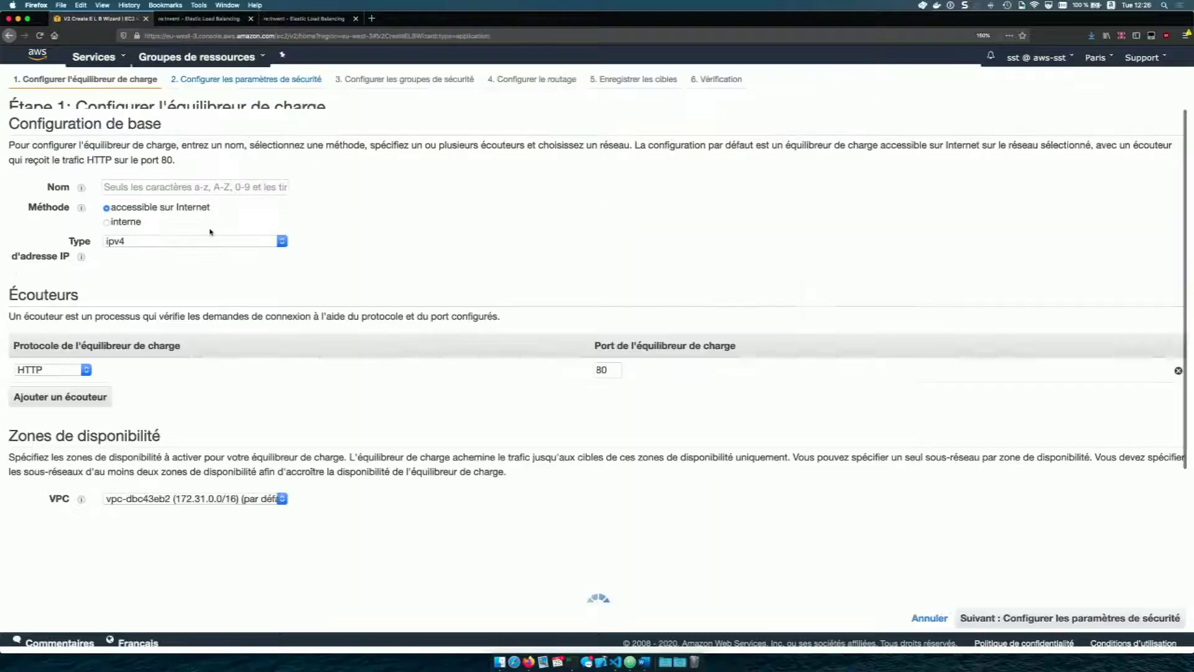
Name the load balancer demo-2, make it accessible from the Internet, and use HTTP as the listener protocol
left_click(194, 187)
type("demo-2")
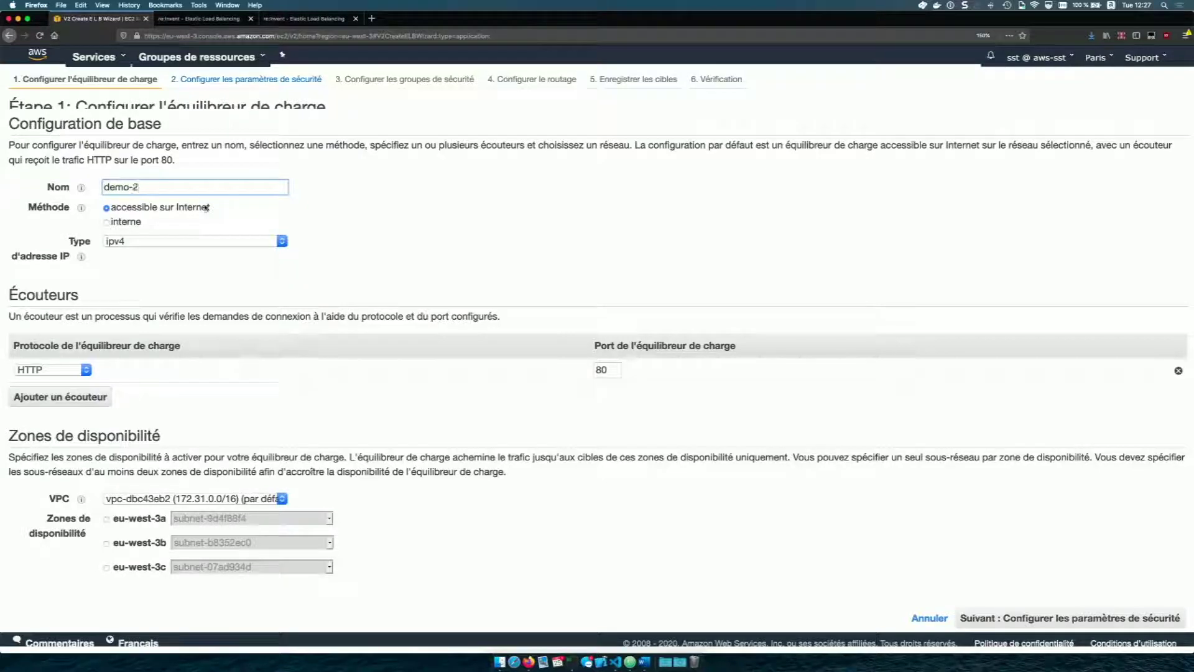
left_click(146, 209)
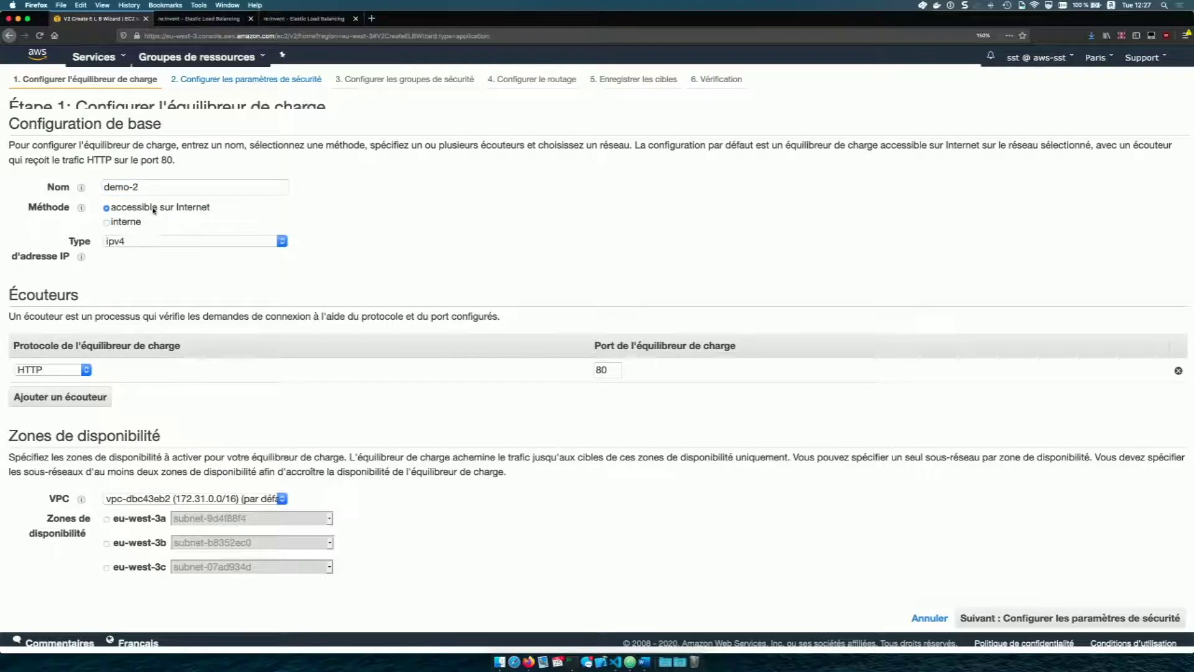
scroll(143, 337, "down", 2)
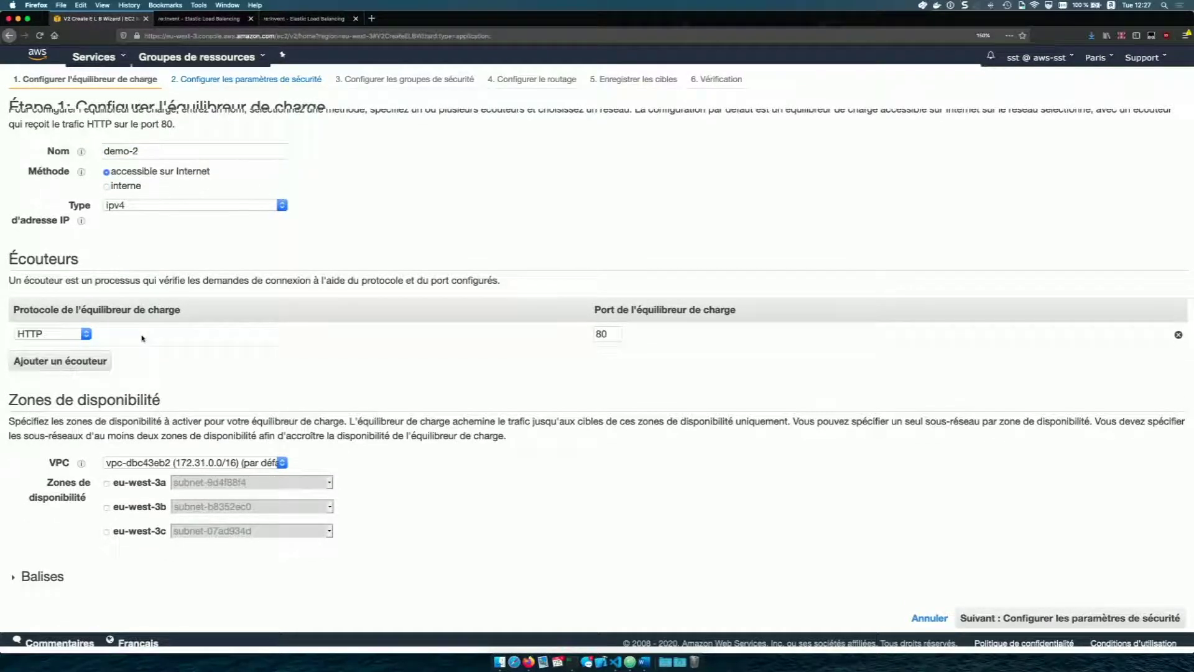
left_click(63, 337)
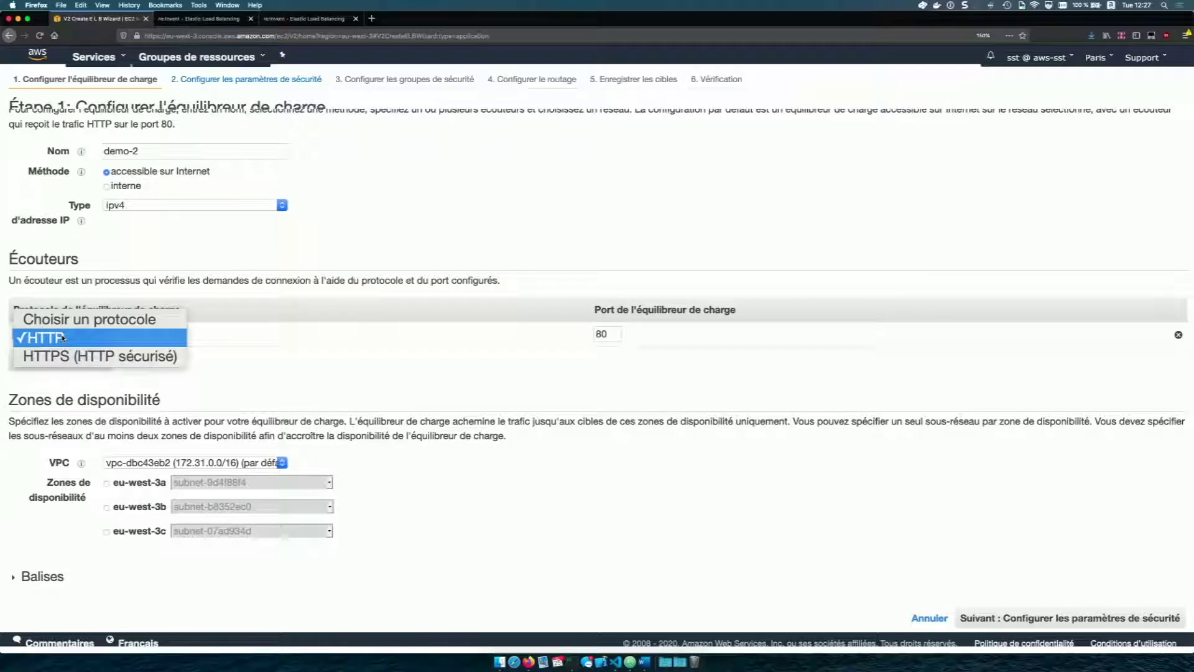
left_click(63, 337)
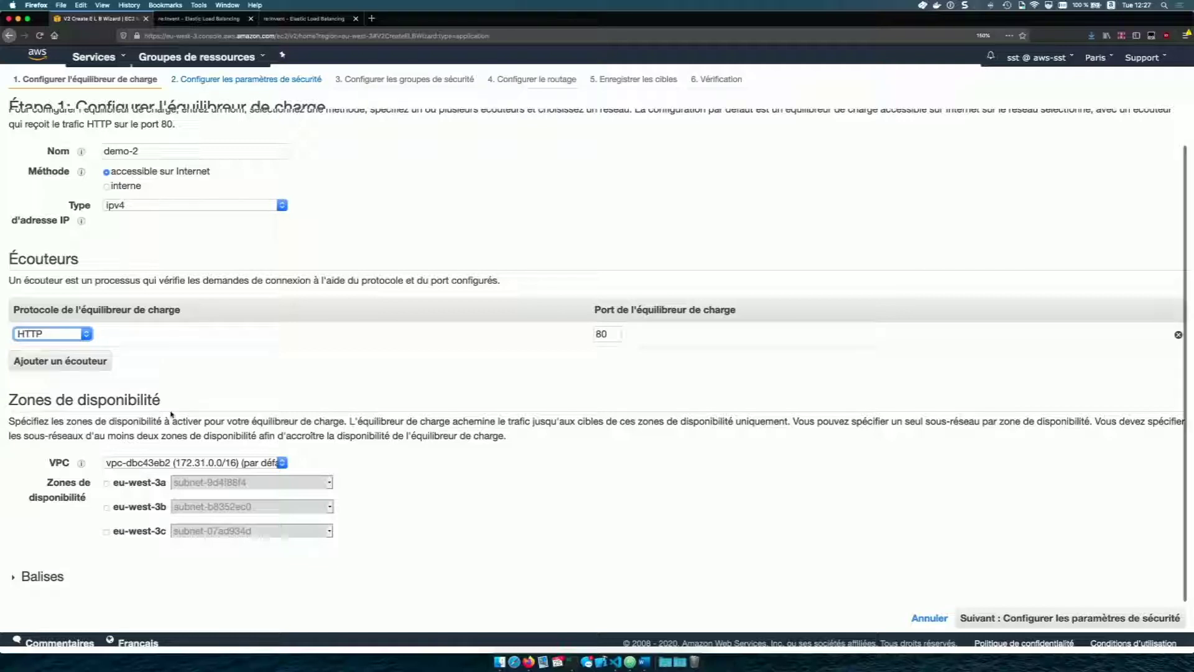
Enable the availability zones eu-west-3a, eu-west-3b and eu-west-3c, and proceed to the security settings
left_click(106, 484)
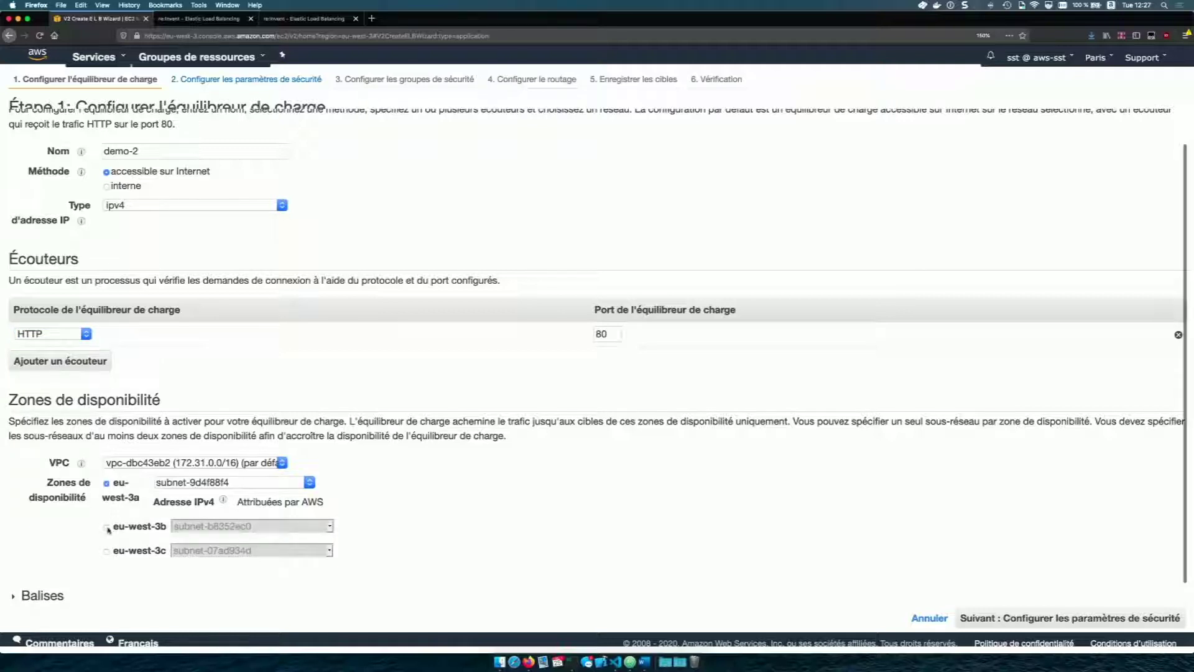
left_click(106, 527)
left_click(107, 570)
scroll(107, 572, "down", 2)
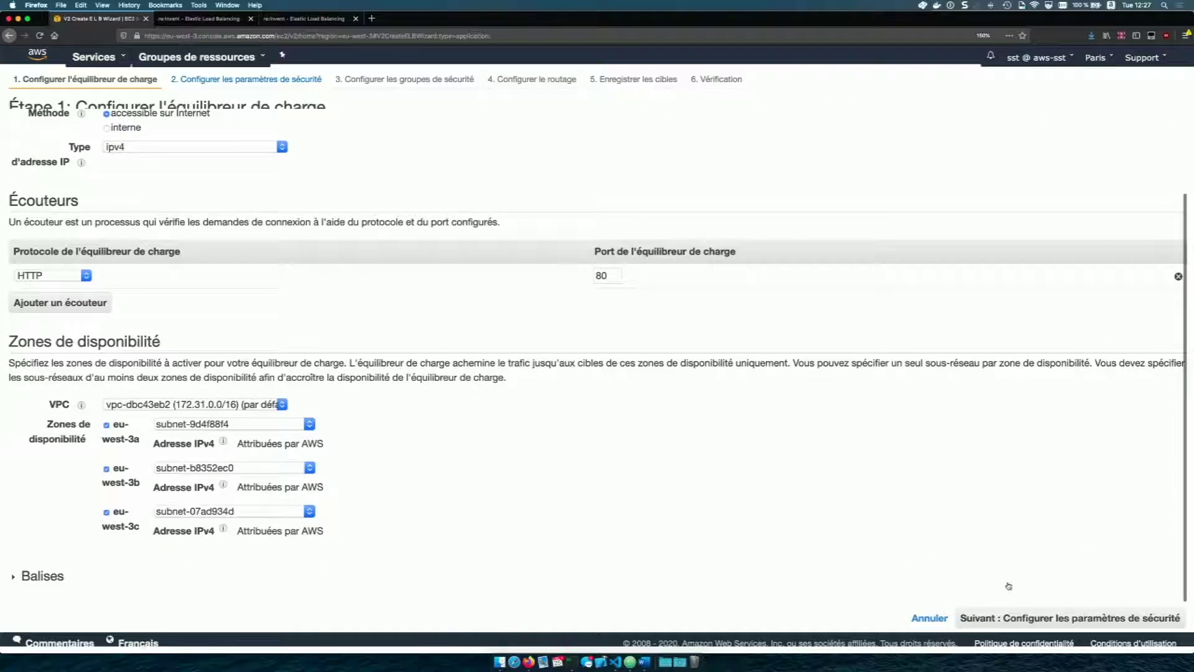
left_click(976, 617)
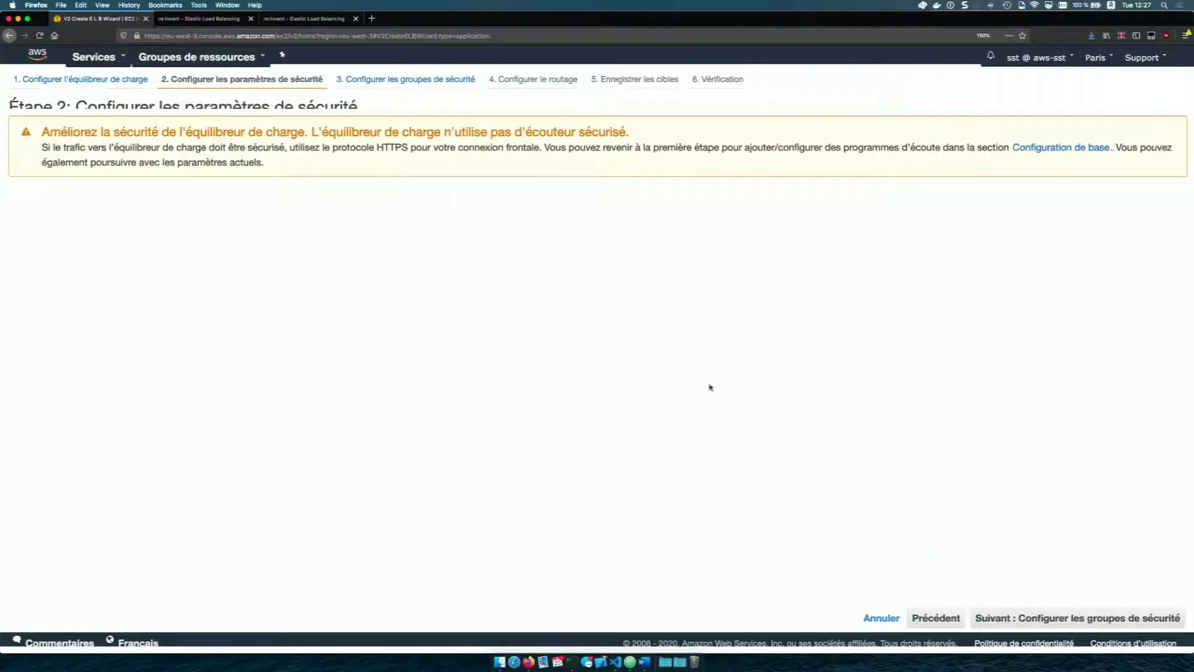
Continue without a secure listener, assign only the existing web security group, and proceed to the routing configuration
left_click(1011, 619)
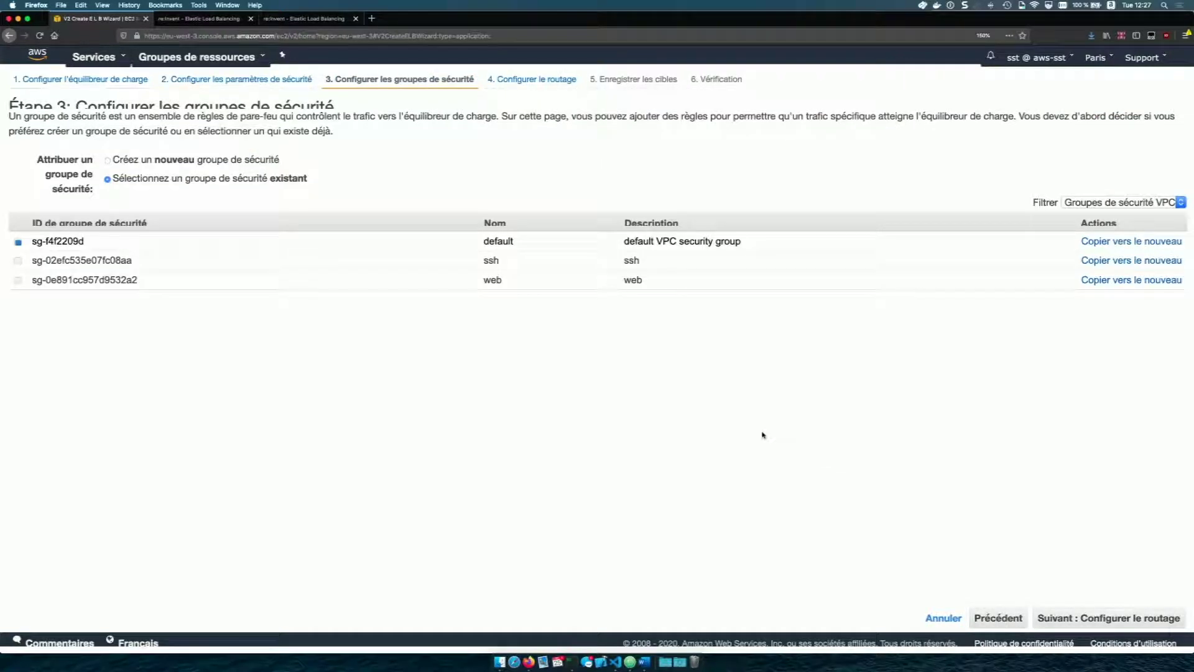
left_click(129, 281)
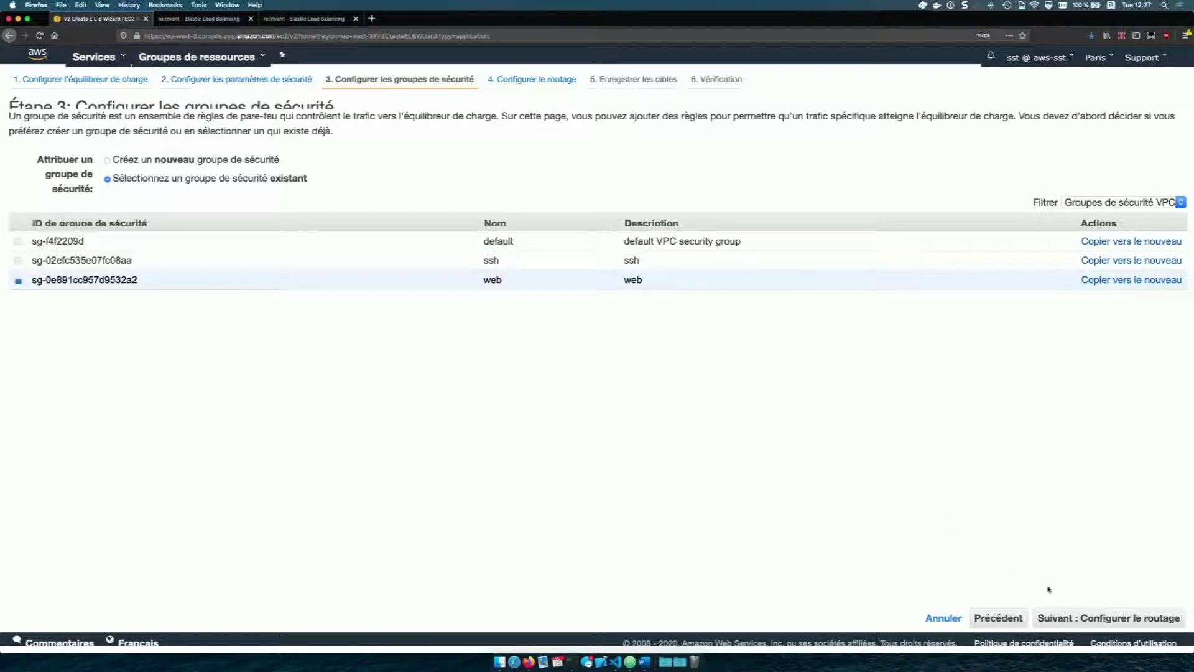
left_click(1075, 619)
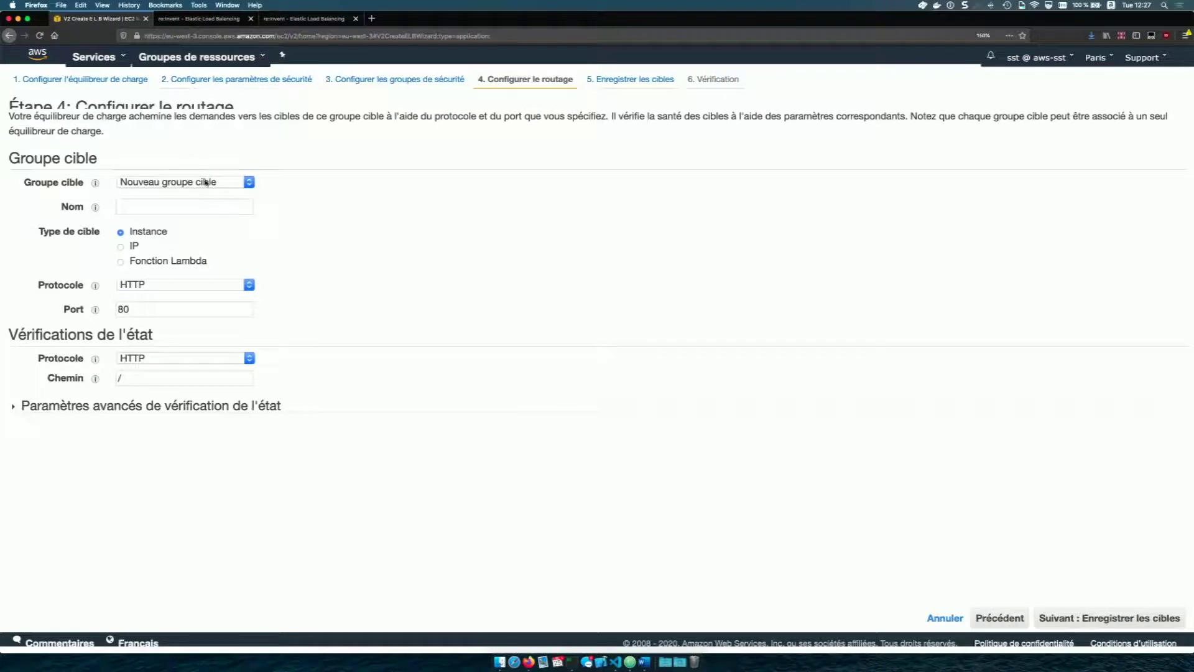
Name the new target group demo-groupe-cible-2 and set its target type to Instance
left_click(204, 206)
type("demo-groupe-cible-2")
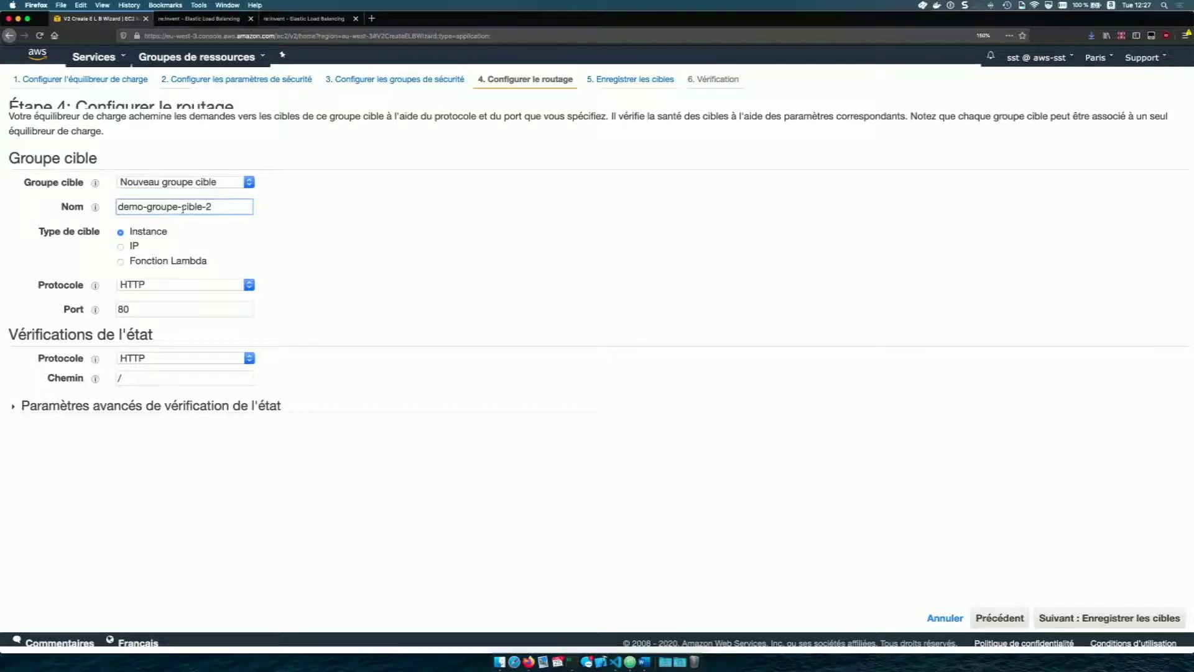
left_click(133, 246)
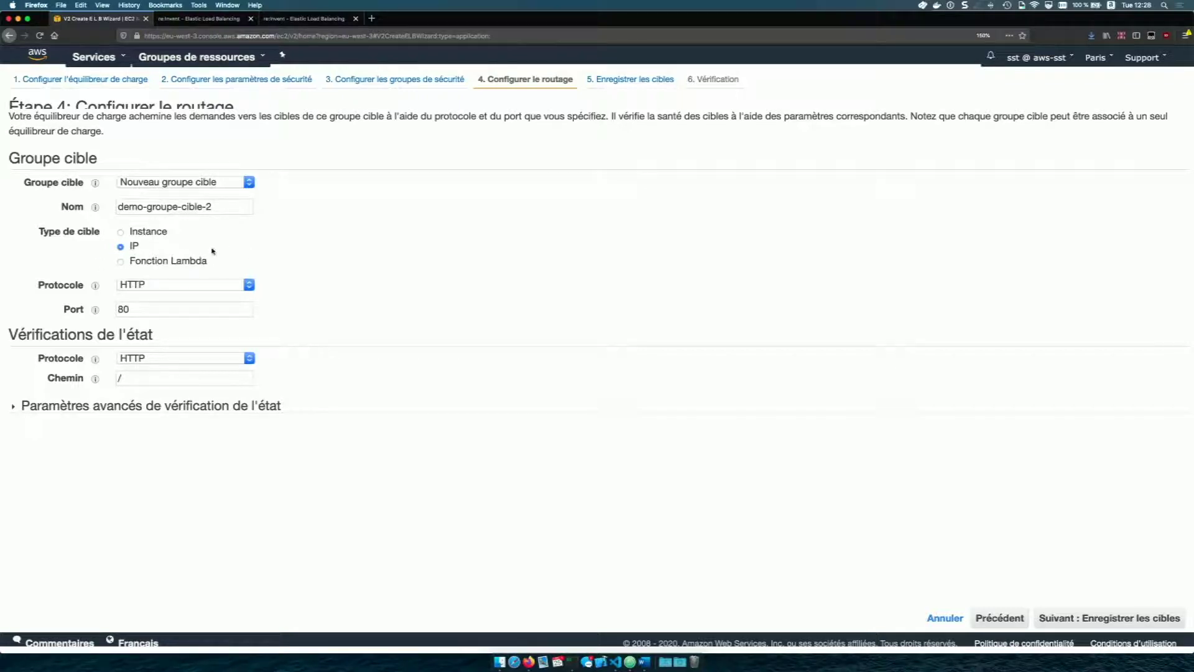
left_click(171, 262)
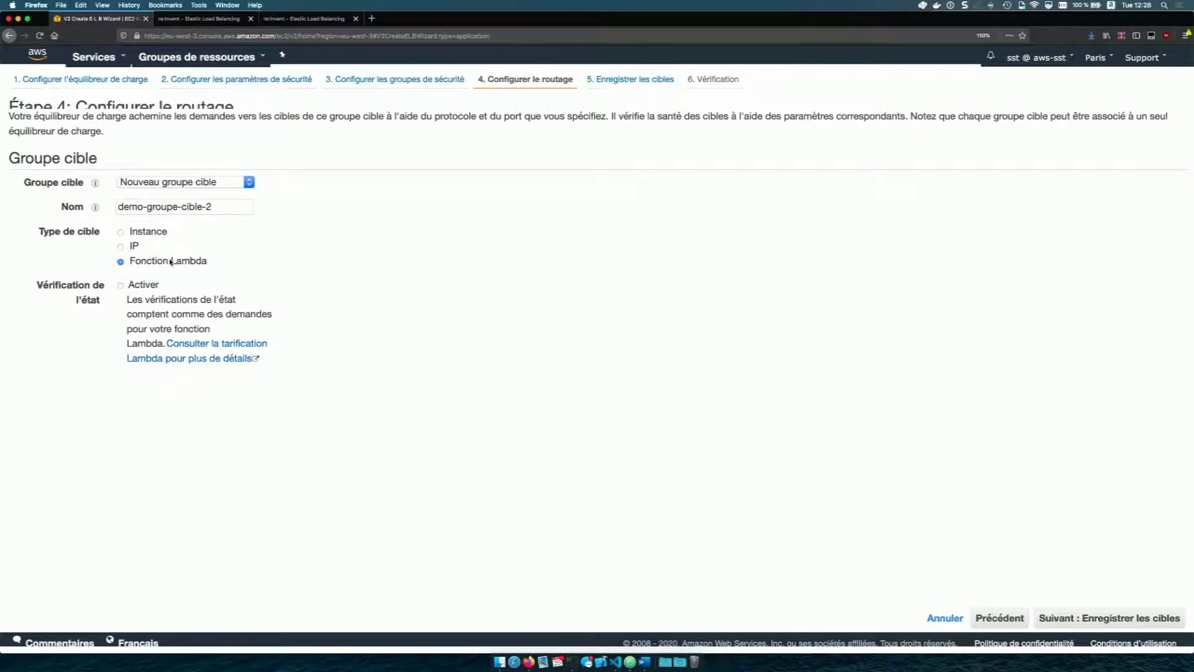
left_click(136, 234)
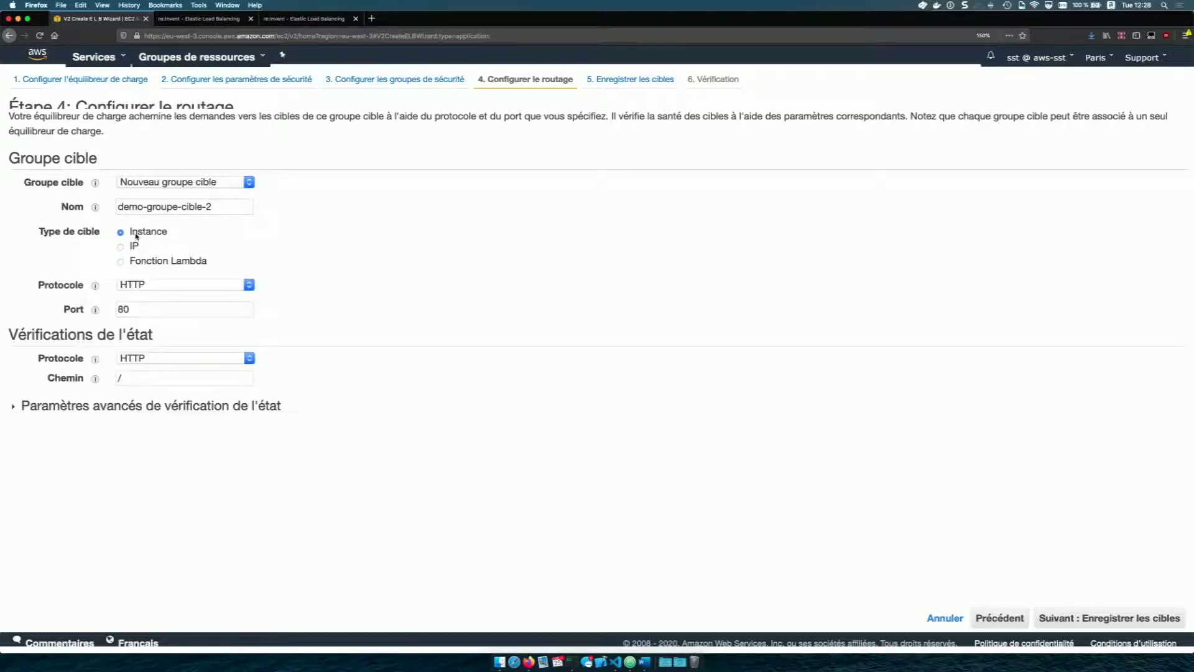
Keep the target group on HTTP port 80 with health check path /, and proceed to target registration
left_click(161, 288)
left_click(161, 288)
left_click(137, 307)
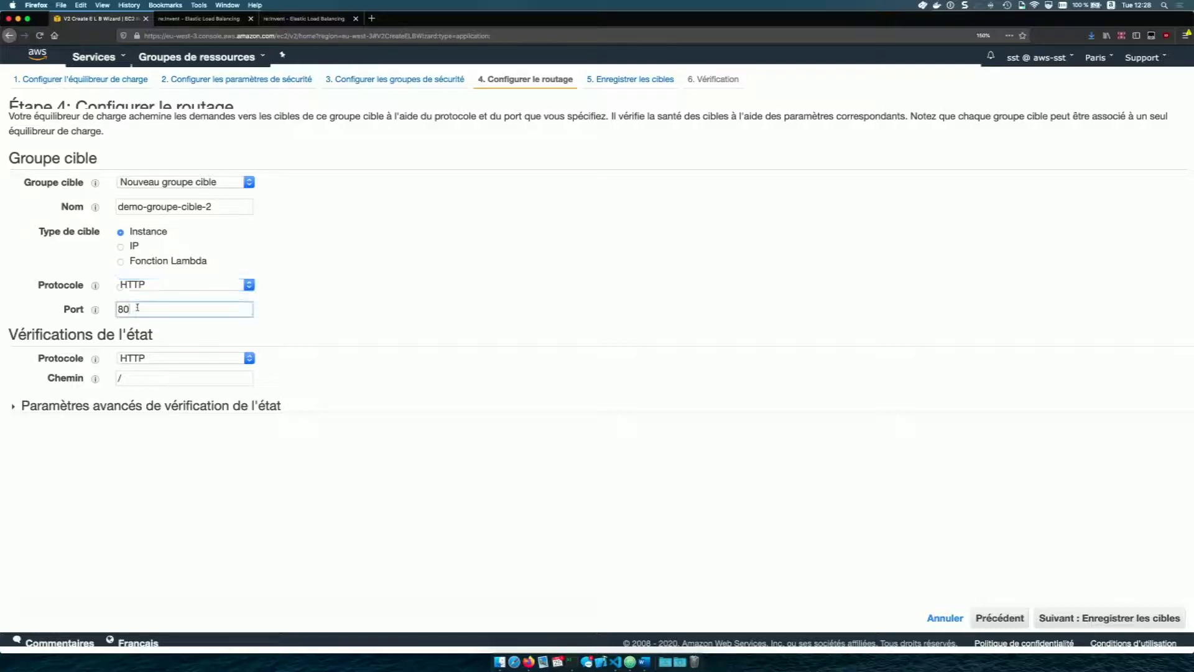
left_click(139, 381)
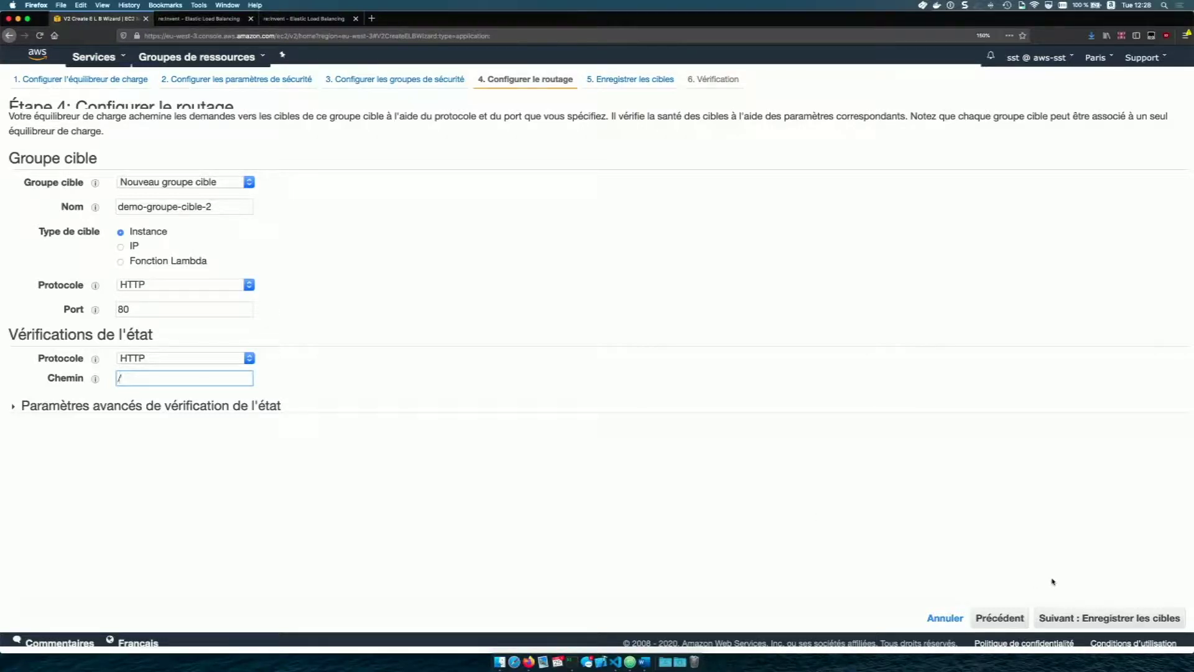
left_click(1081, 619)
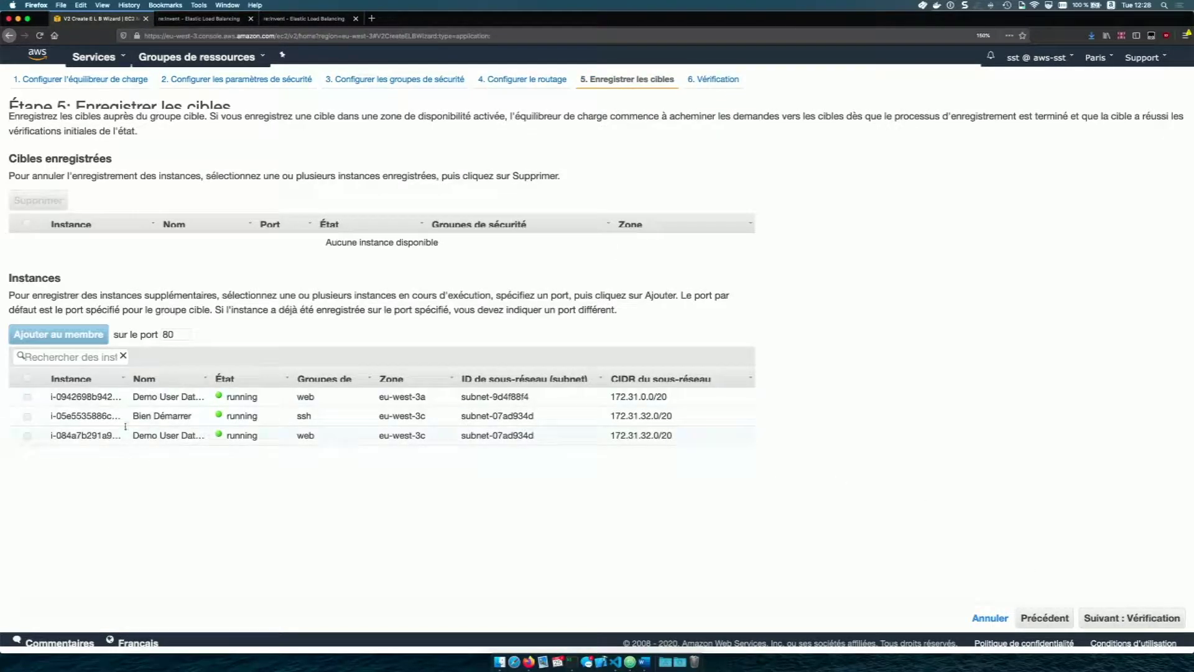
Register the Demo User Data 1 and Demo User Data 2 instances as targets on port 80
left_click(27, 397)
left_click(26, 436)
left_click(73, 336)
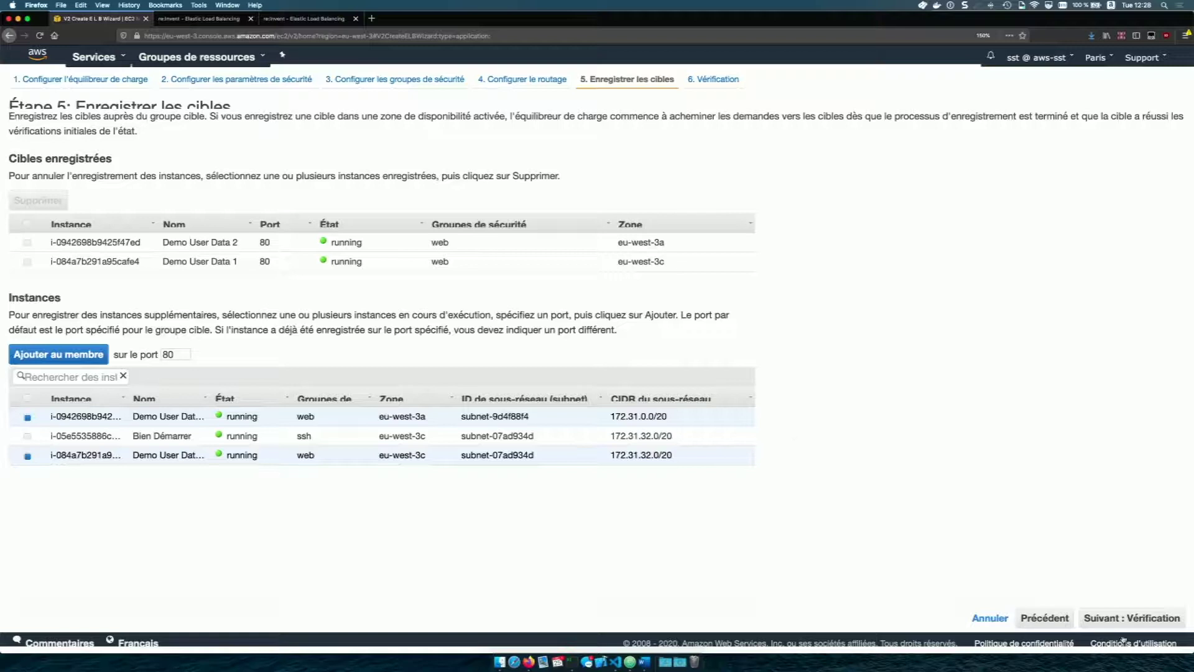
Go to the review, create the demo-2 load balancer, and return to the load balancer list
left_click(1130, 619)
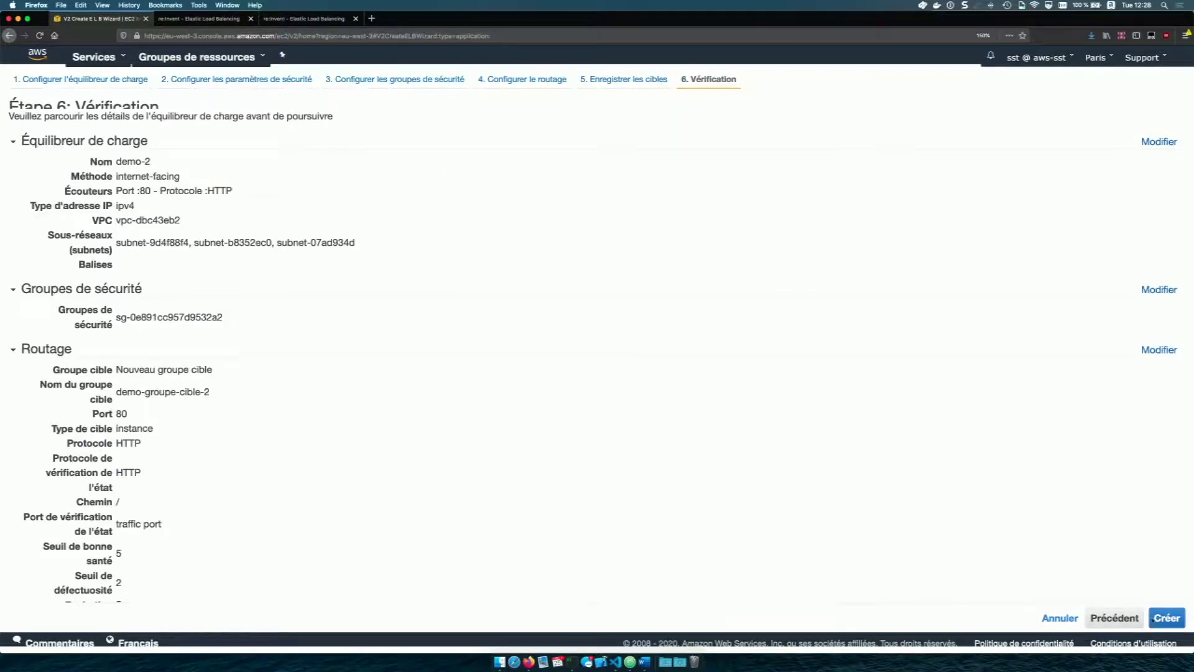
left_click(1151, 619)
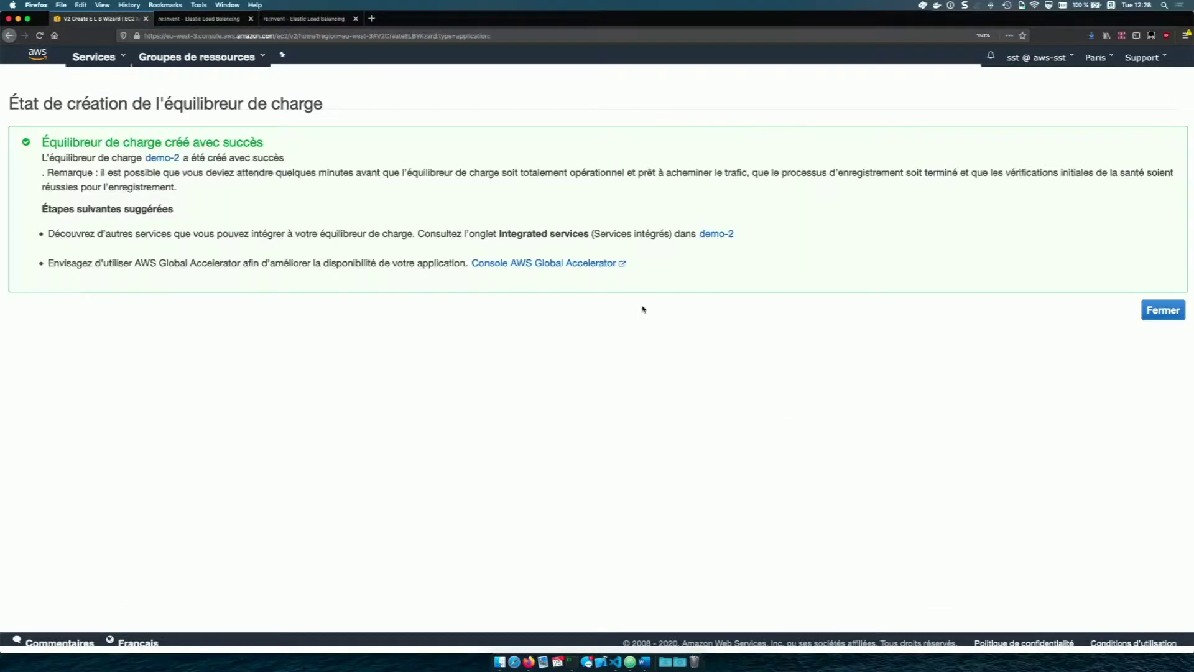
left_click(1162, 310)
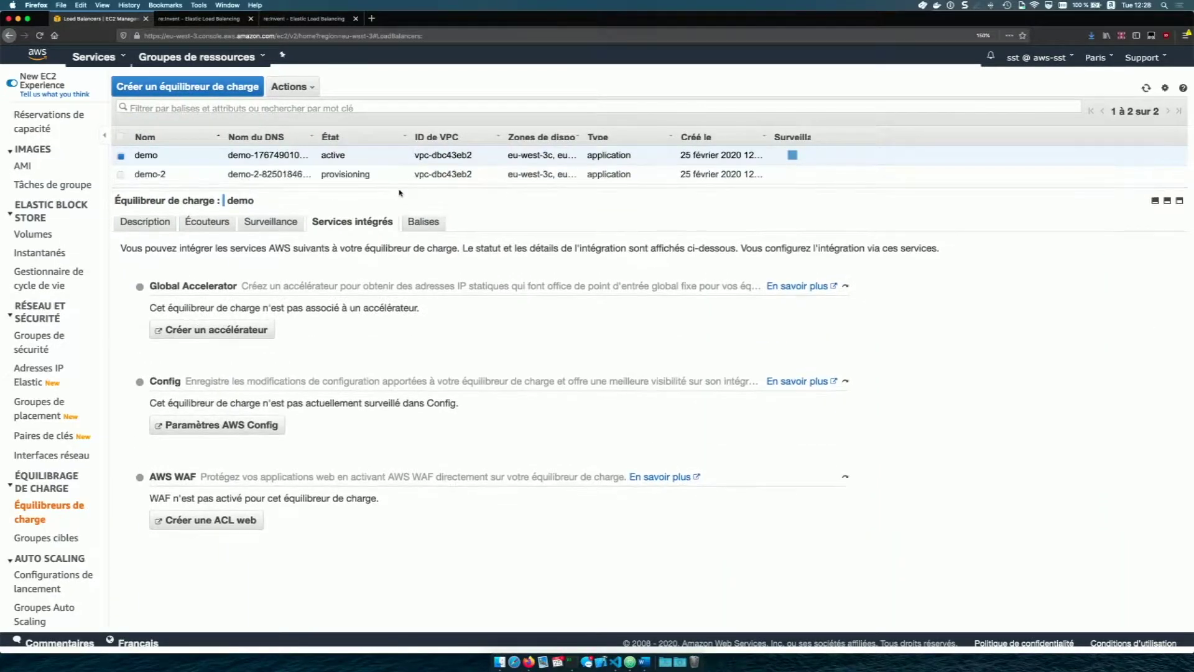
Check the state of the demo-2 load balancer, then copy the DNS name from the demo load balancer's description
left_click(341, 175)
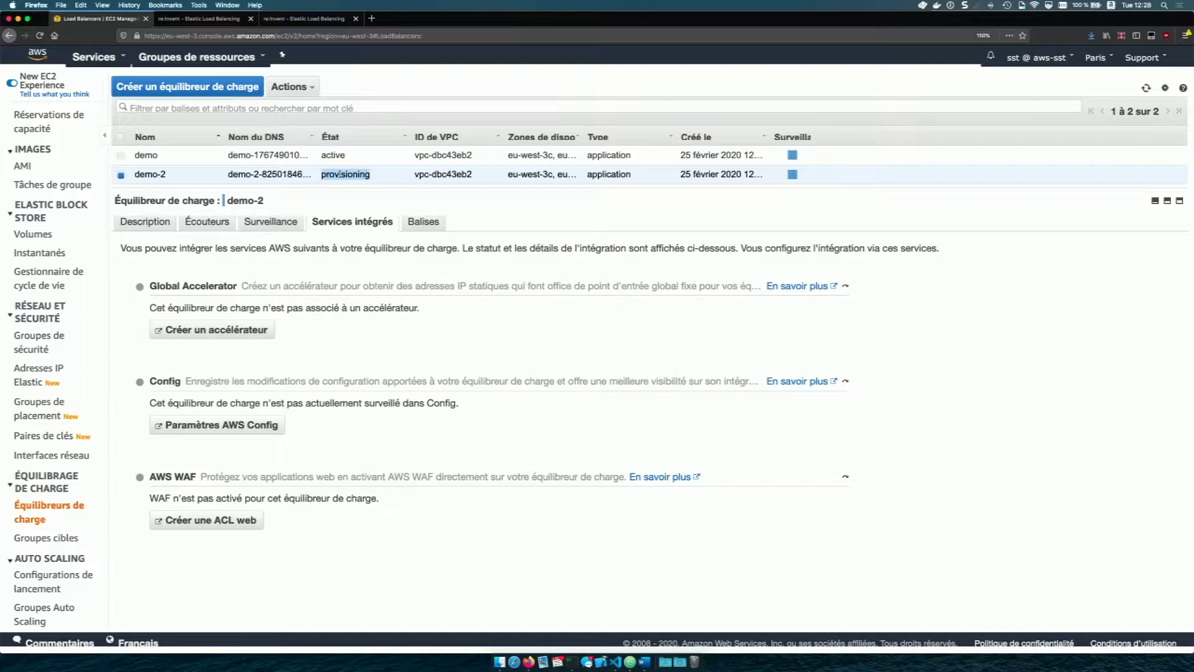
left_click(155, 154)
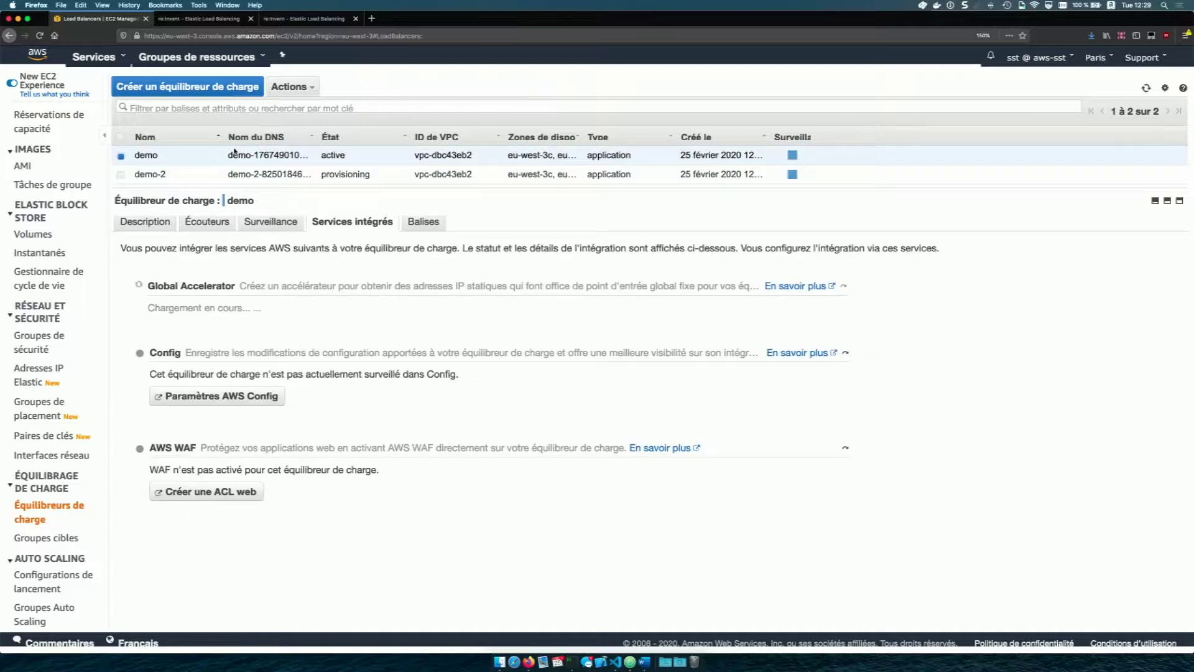
left_click(142, 225)
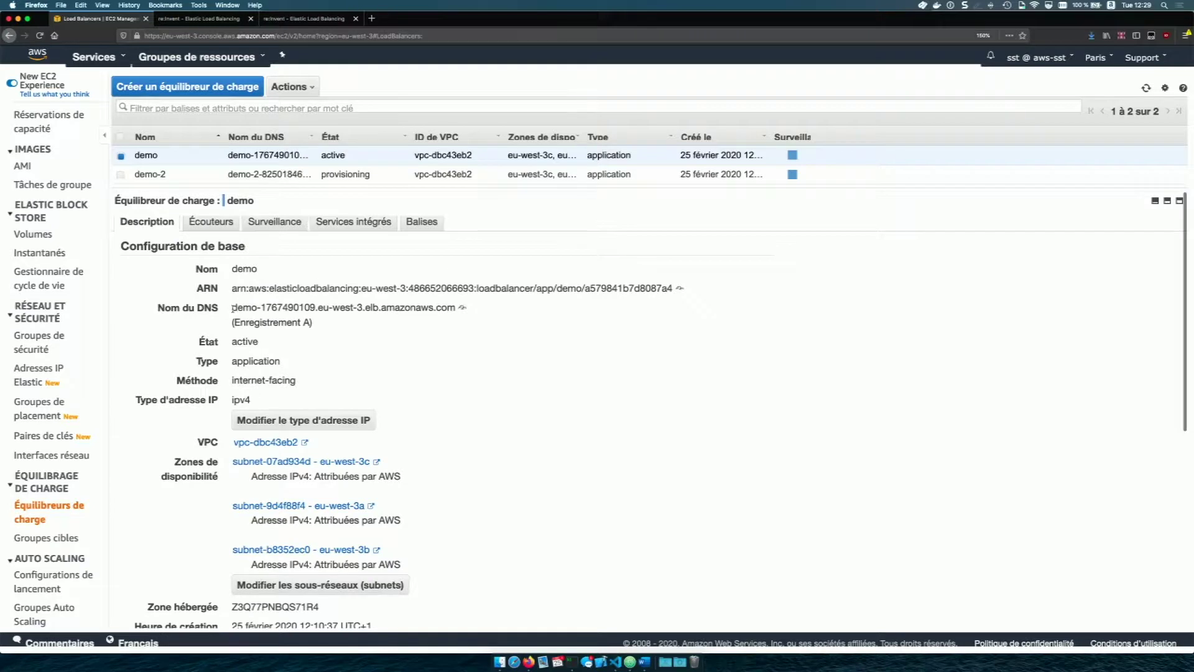
left_click_drag(232, 307, 465, 310)
left_click(464, 308)
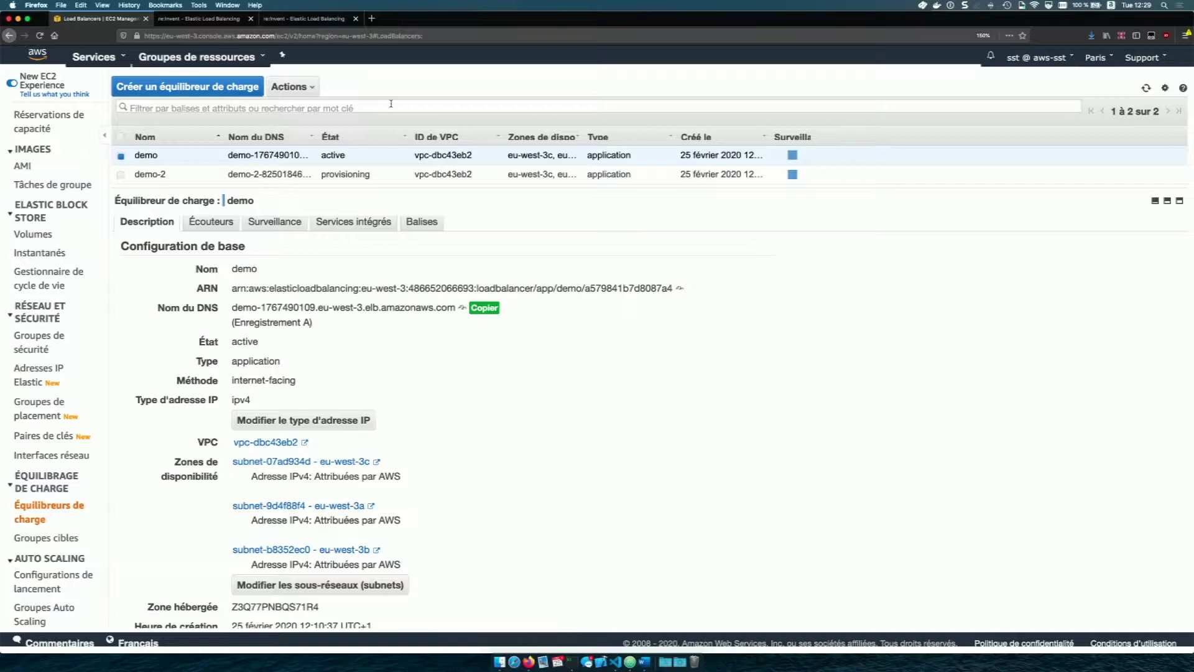
Open demo-1767490109.eu-west-3.elb.amazonaws.com, the demo load balancer's copied DNS address, in a new browser tab
key("super+t")
key("super+v")
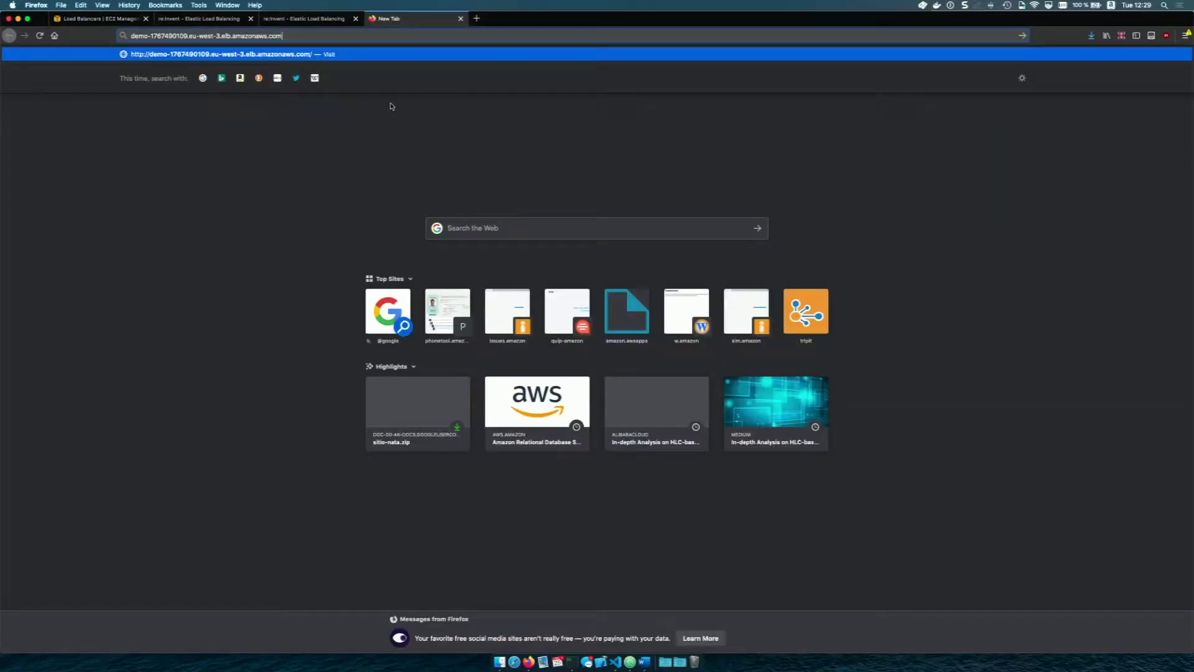
key("Return")
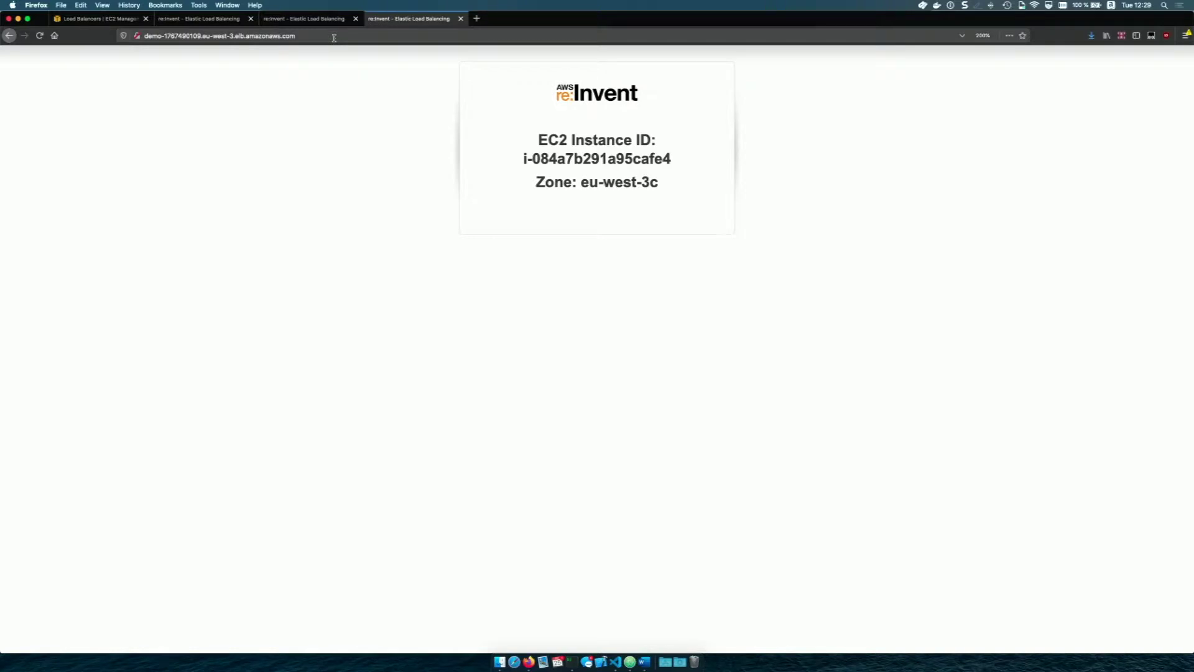
Reload the load balancer's web page several times to check which EC2 instance and availability zone respond
key("super+r")
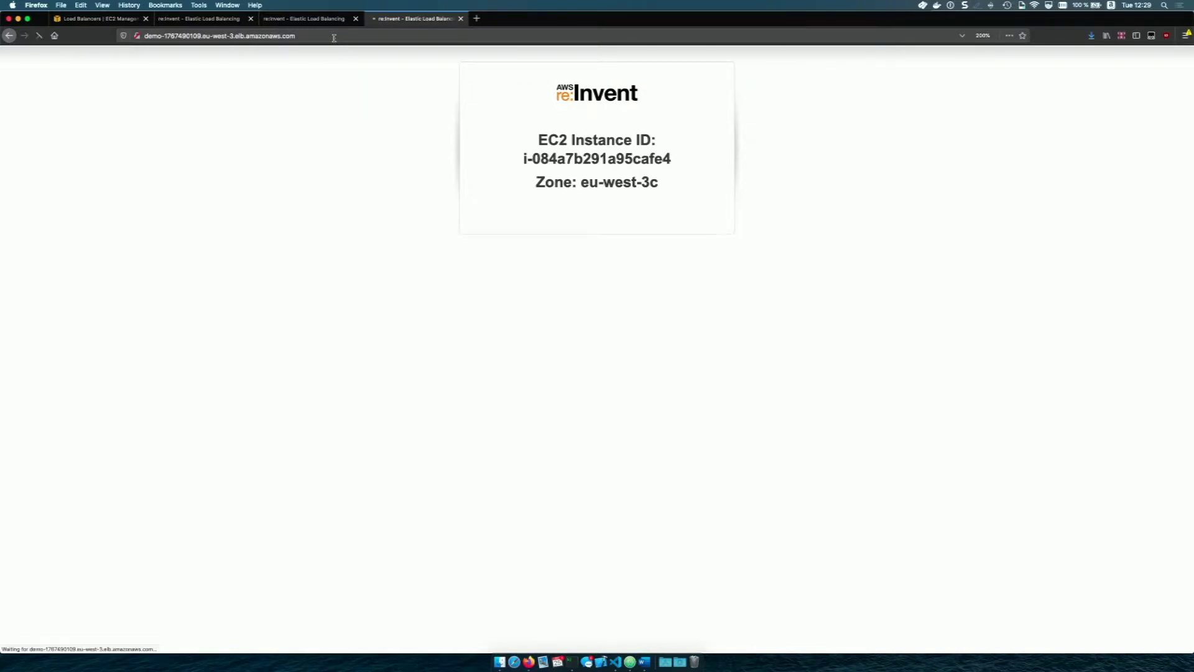
double_click(646, 187)
key("super+r")
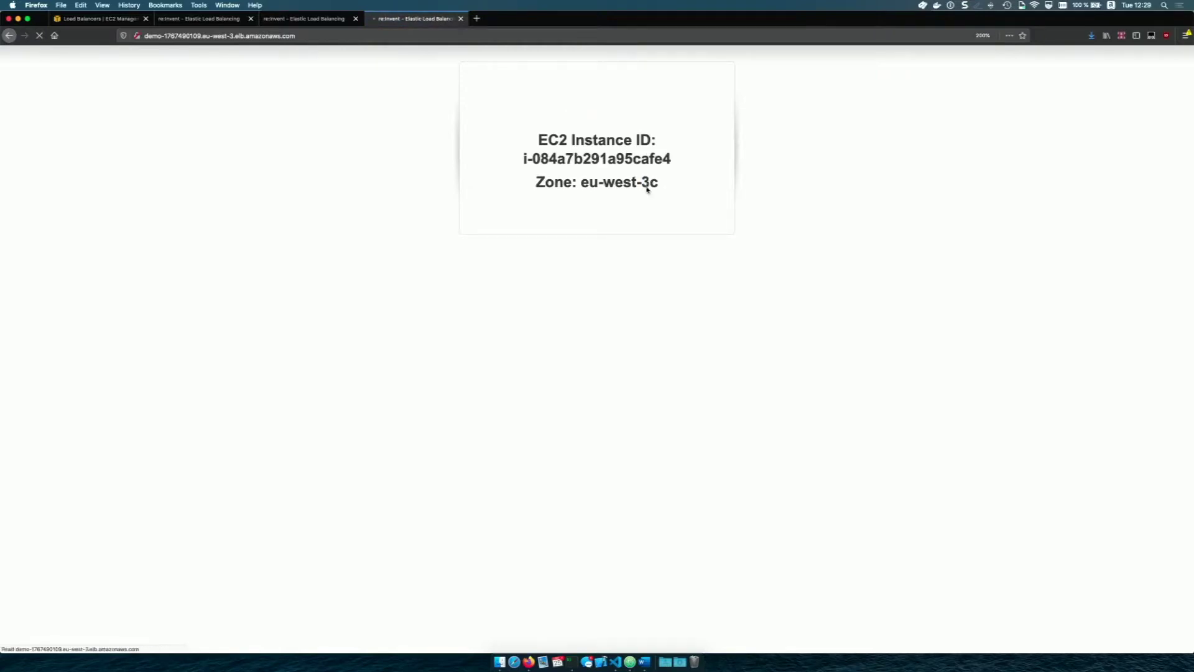
key("super+r")
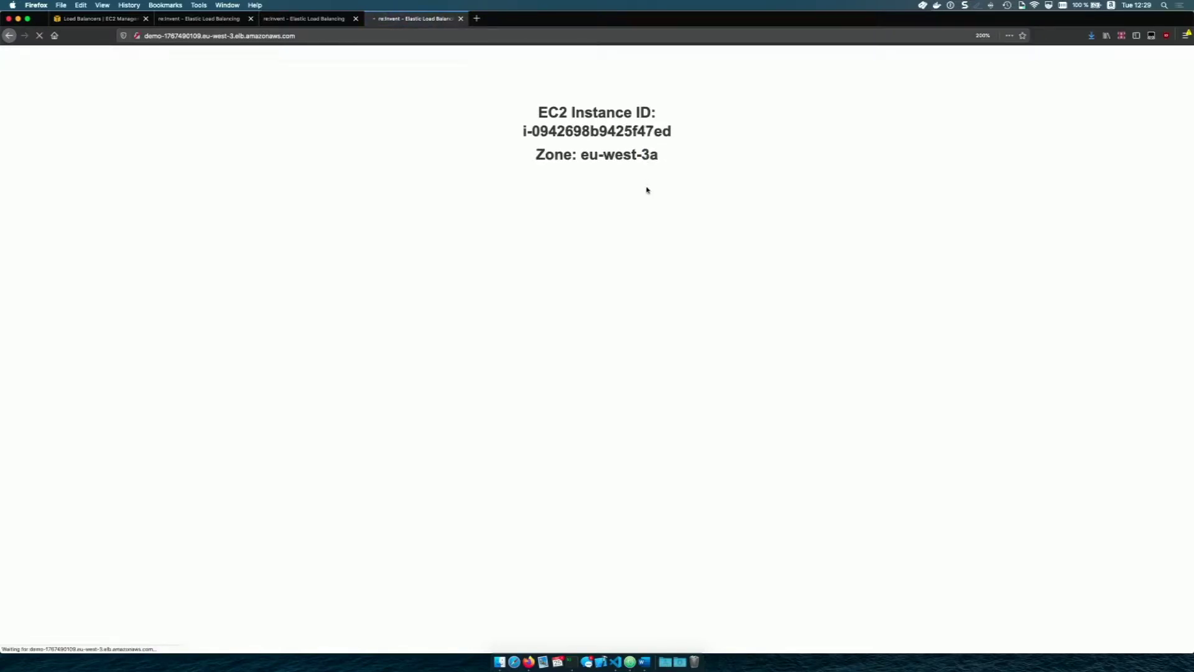